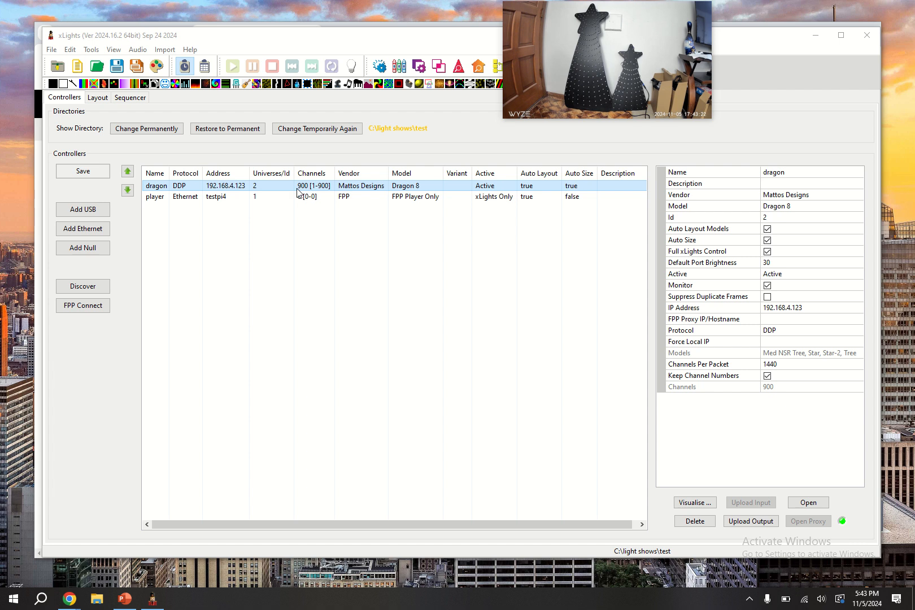
# Step: Review the player controller's settings and inspect the larger tree and its star topper in the layout
pyautogui.click(271, 201)
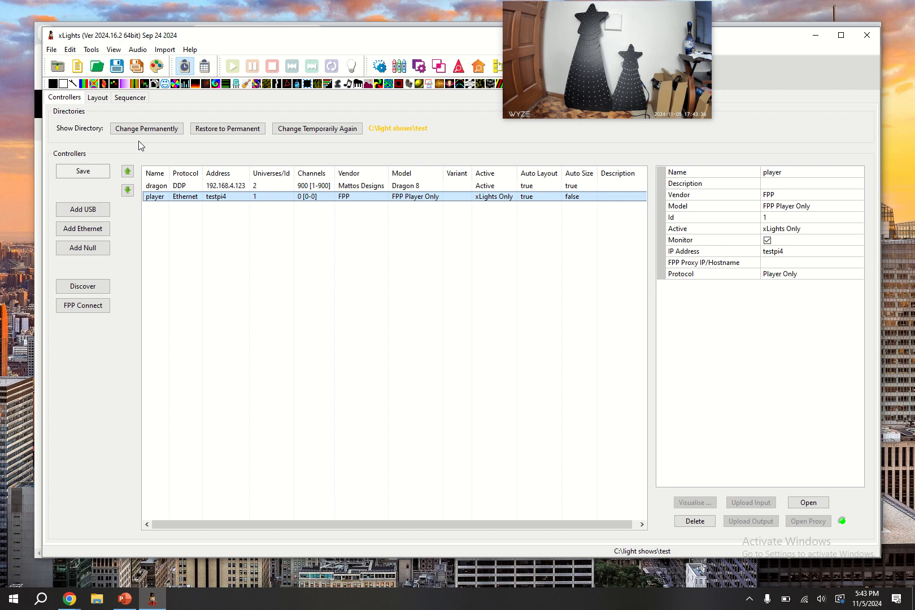
pyautogui.click(97, 99)
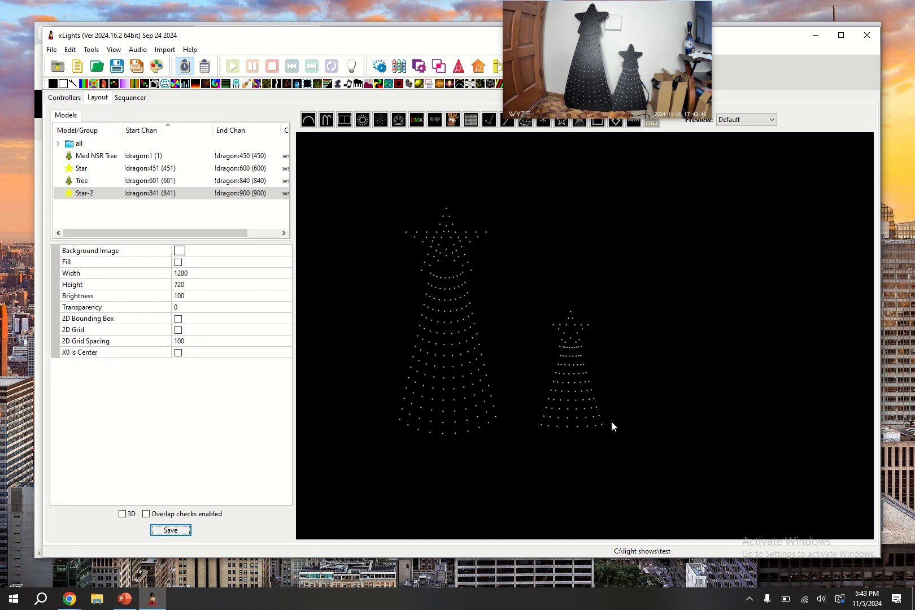
pyautogui.click(452, 371)
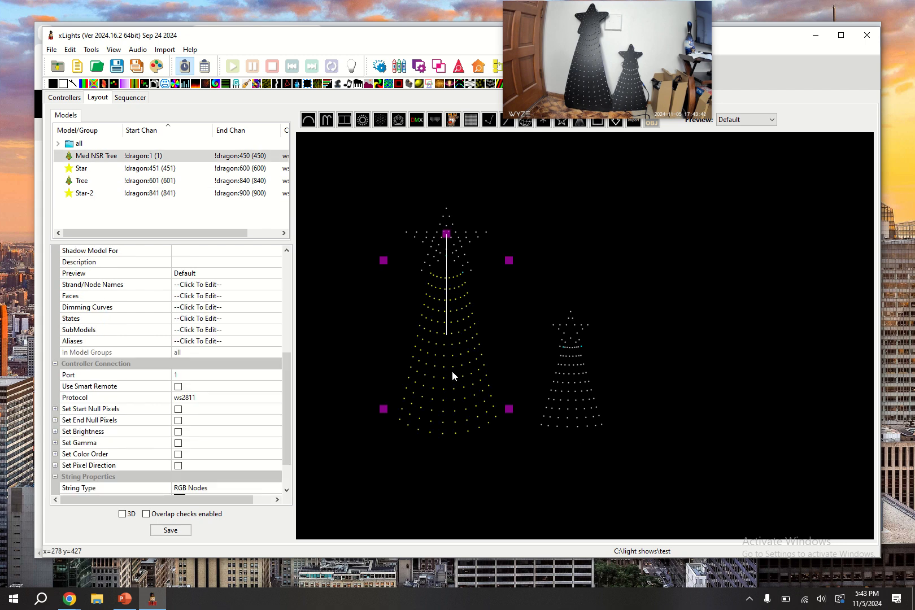
pyautogui.click(462, 241)
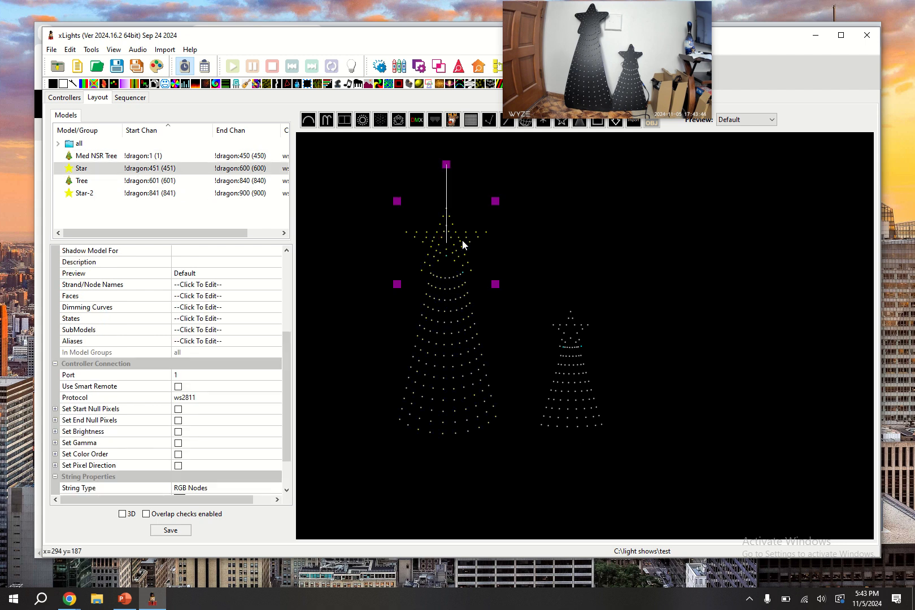
pyautogui.click(448, 361)
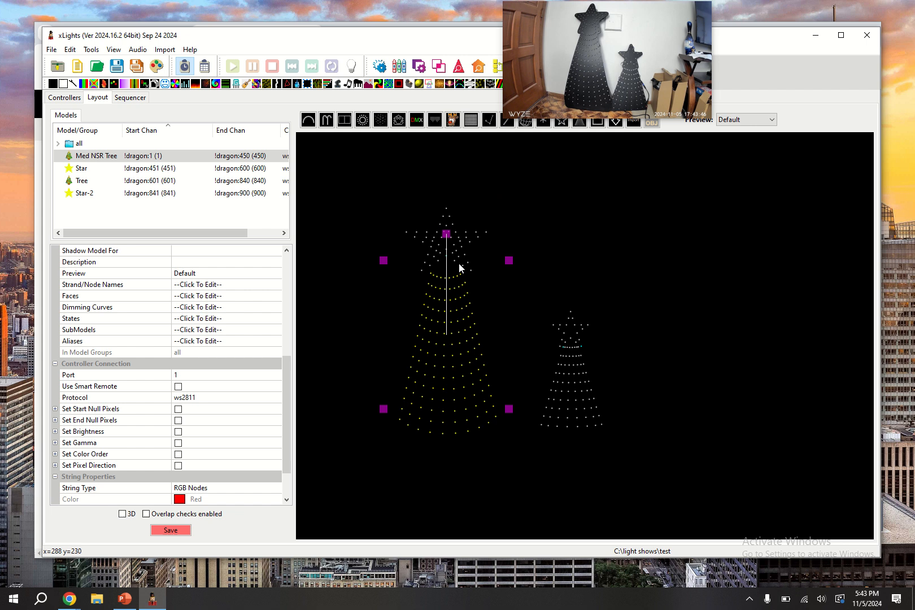
pyautogui.click(460, 259)
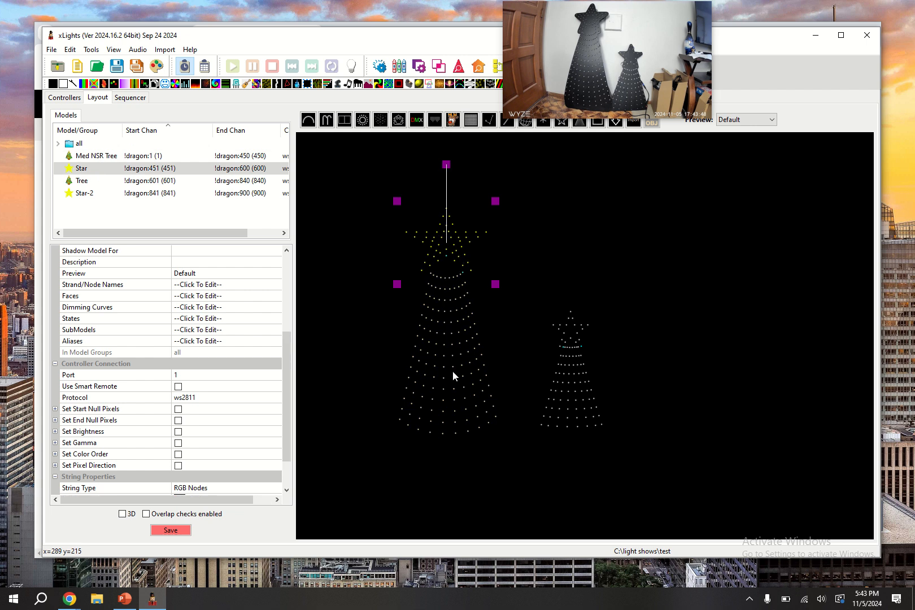
# Step: Inspect the controller connection properties of the smaller Tree model and its Star-2 topper in the layout
pyautogui.click(583, 407)
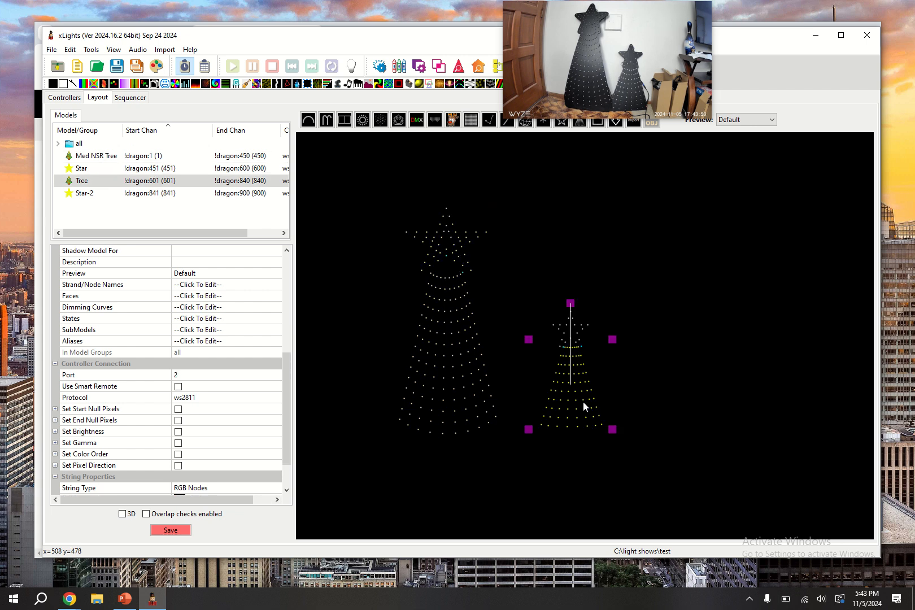
pyautogui.click(577, 338)
pyautogui.click(574, 395)
pyautogui.click(579, 337)
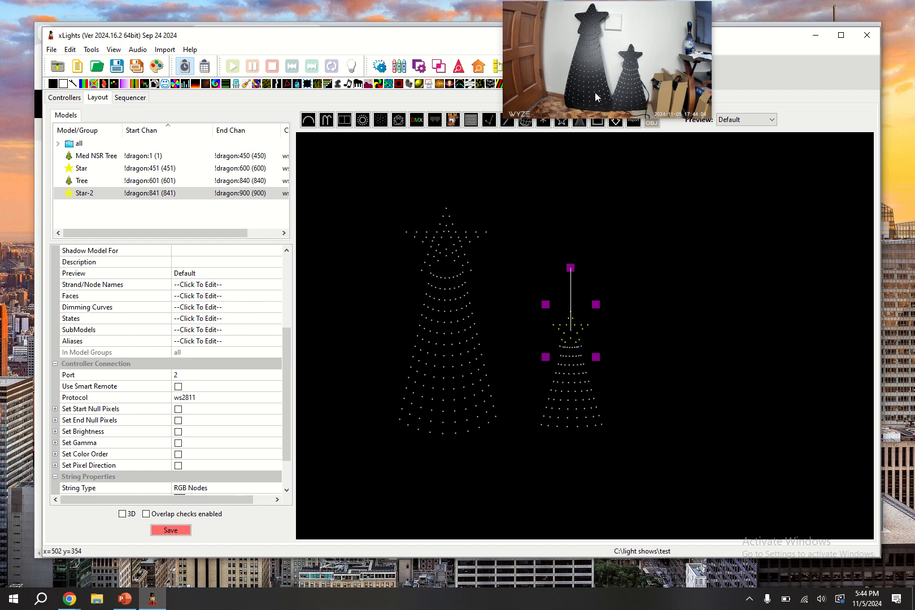
pyautogui.moveTo(573, 41)
# Step: Return to the controller list, select the dragon controller and save the controller setup
pyautogui.click(72, 99)
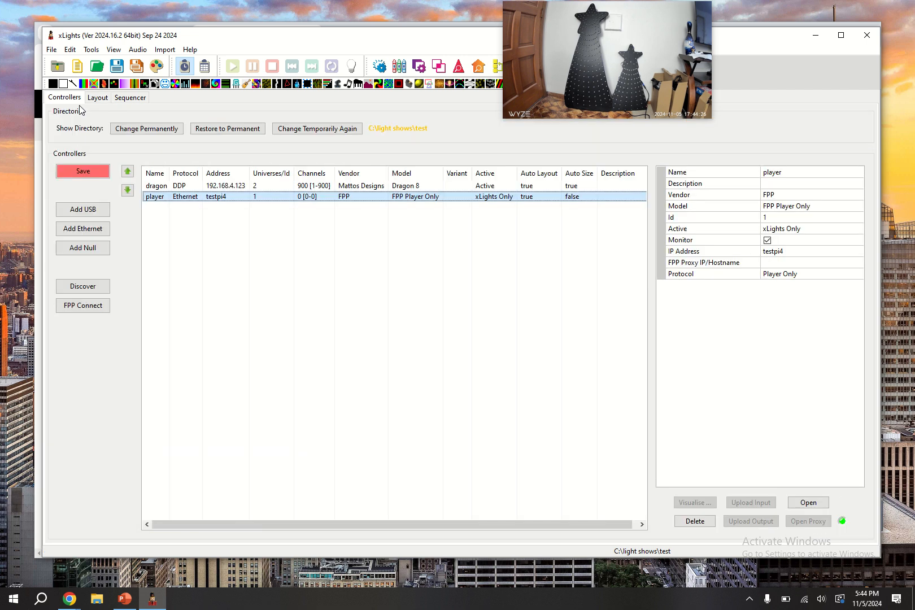
pyautogui.click(217, 188)
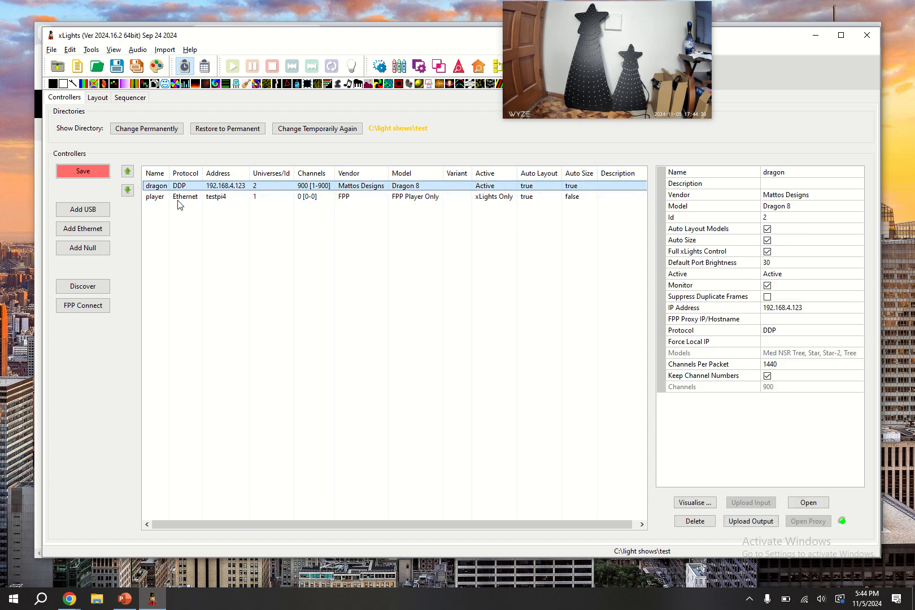
pyautogui.hotkey('alt', 'Tab')
pyautogui.hotkey('alt', 'Tab')
pyautogui.hotkey('alt', 'Tab')
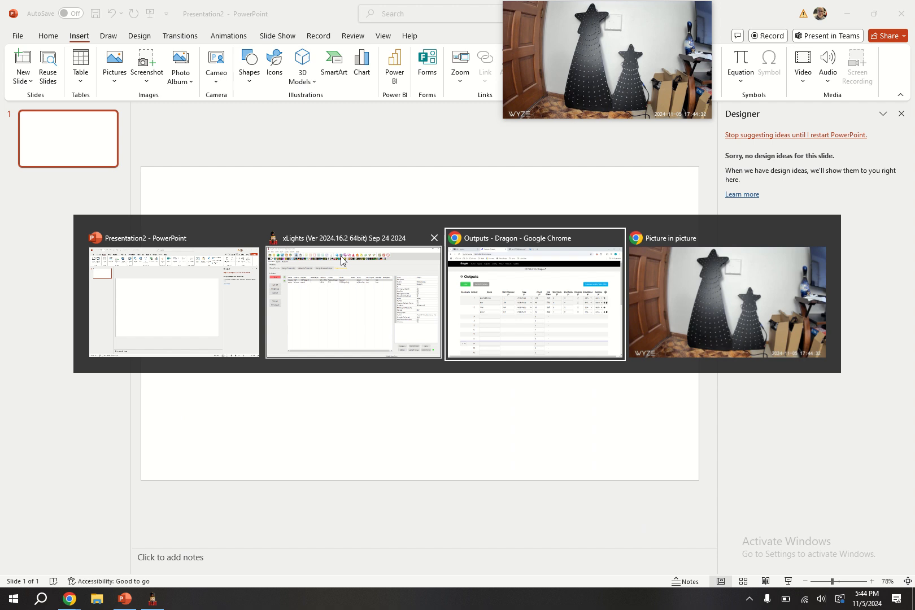
pyautogui.hotkey('alt', 'Tab')
pyautogui.hotkey('alt', 'Tab')
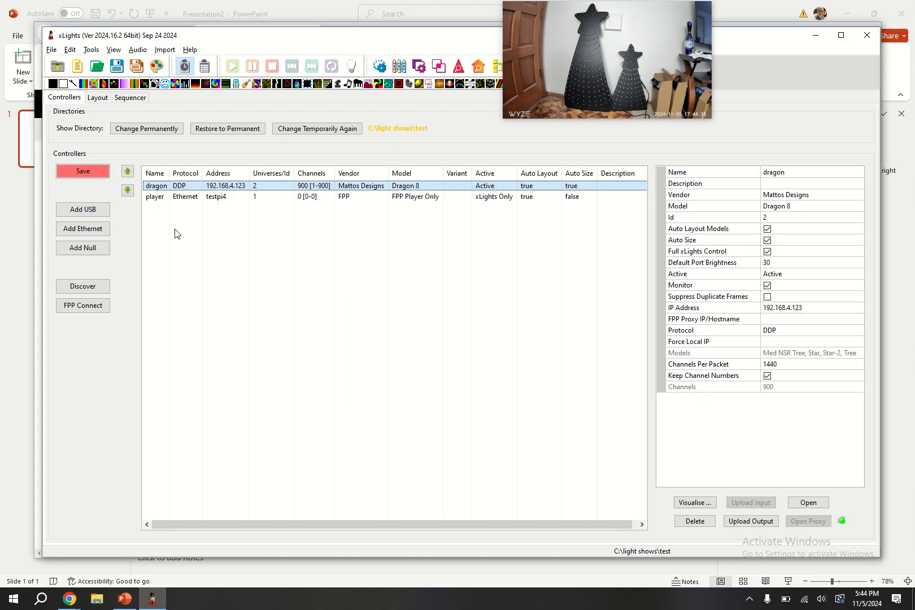
pyautogui.click(93, 178)
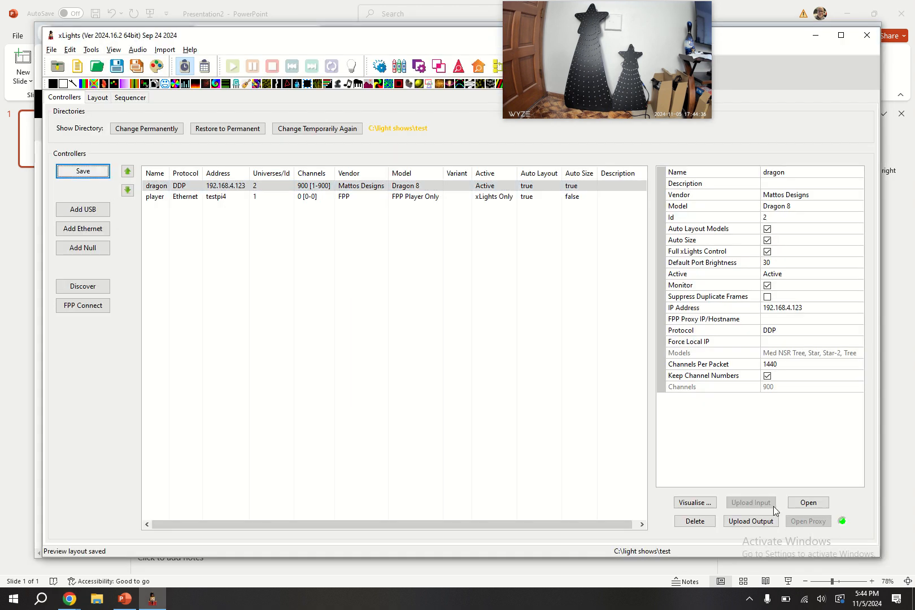
# Step: Visualise the dragon controller, examine the models and pixel counts on pixel ports 1 and 2, and close the view
pyautogui.click(681, 503)
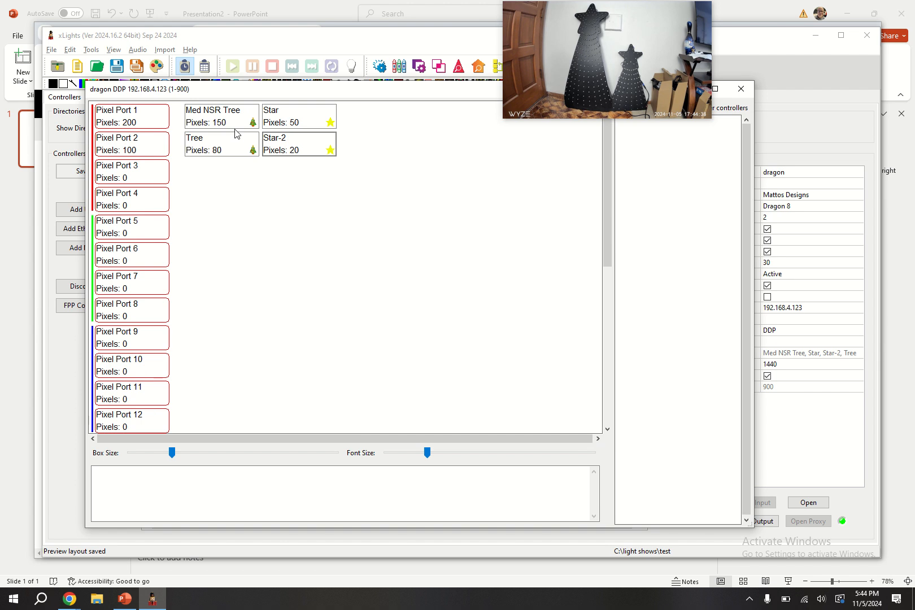
pyautogui.moveTo(210, 124)
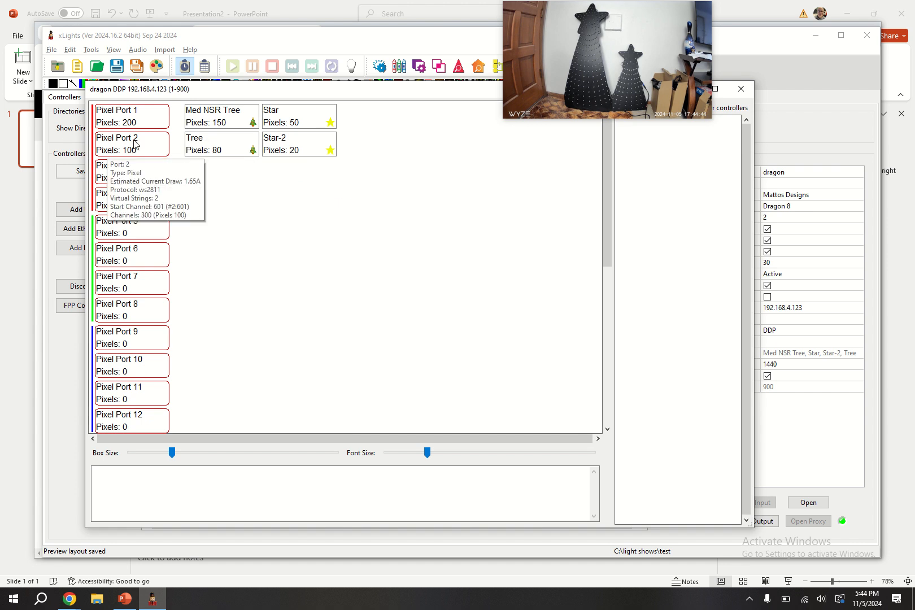
pyautogui.moveTo(233, 151)
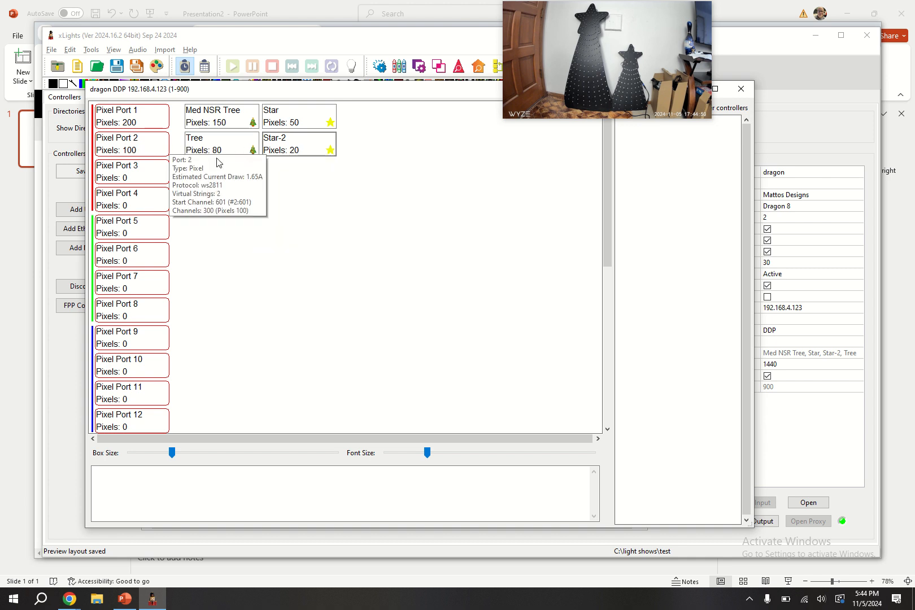
pyautogui.click(742, 90)
# Step: Switch to Chrome, reload the Dragon controller's Outputs page and examine the pixel type options for the Tree output
pyautogui.hotkey('alt', 'Tab')
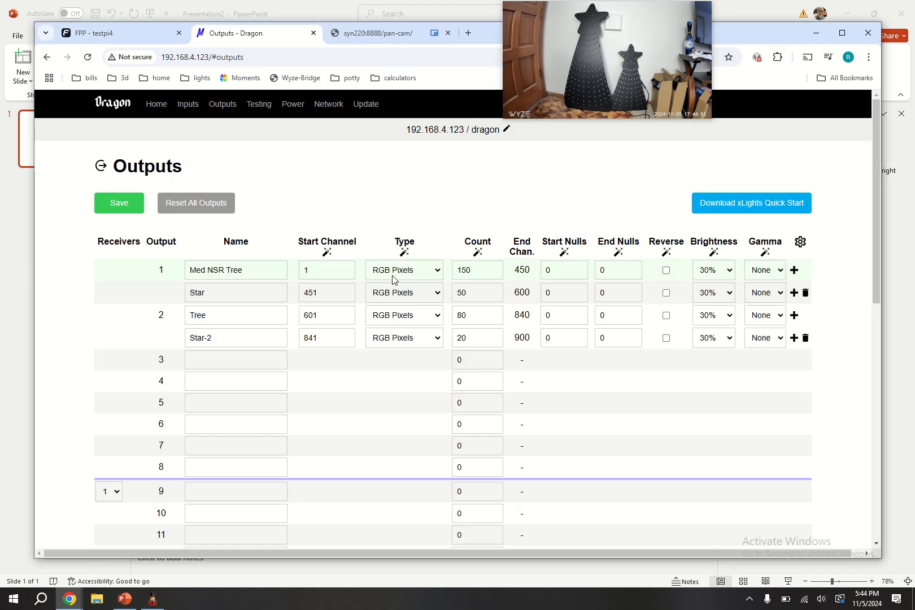
pyautogui.click(88, 57)
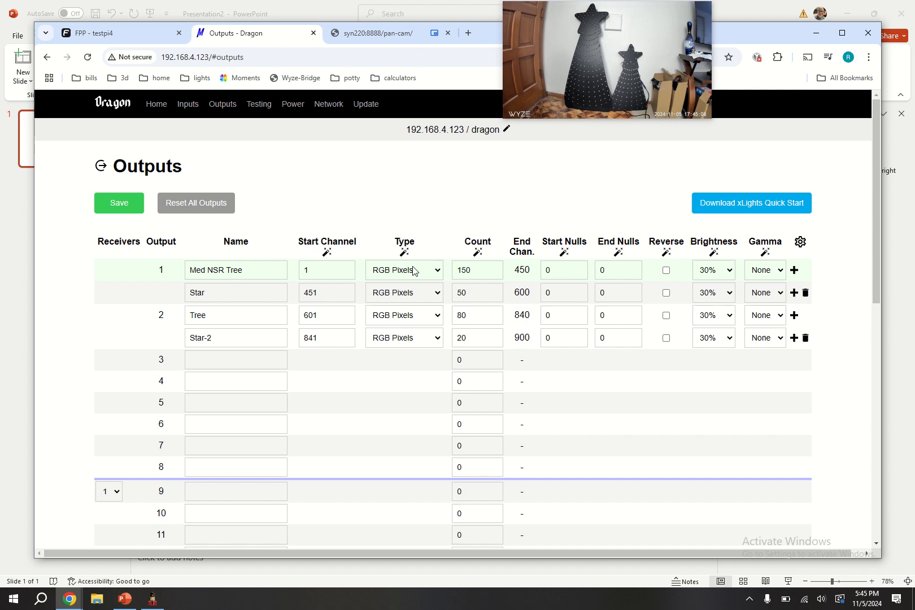
pyautogui.click(433, 319)
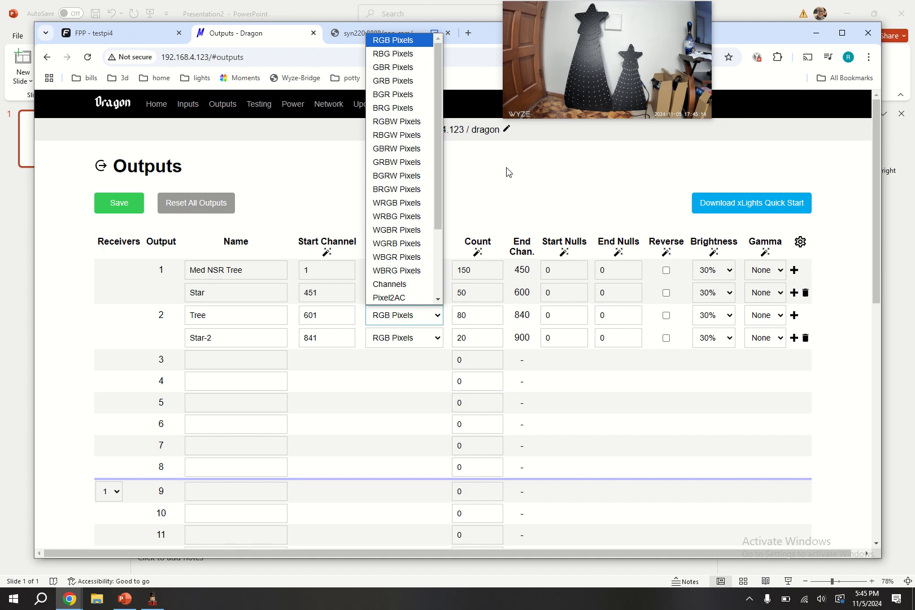
pyautogui.click(538, 175)
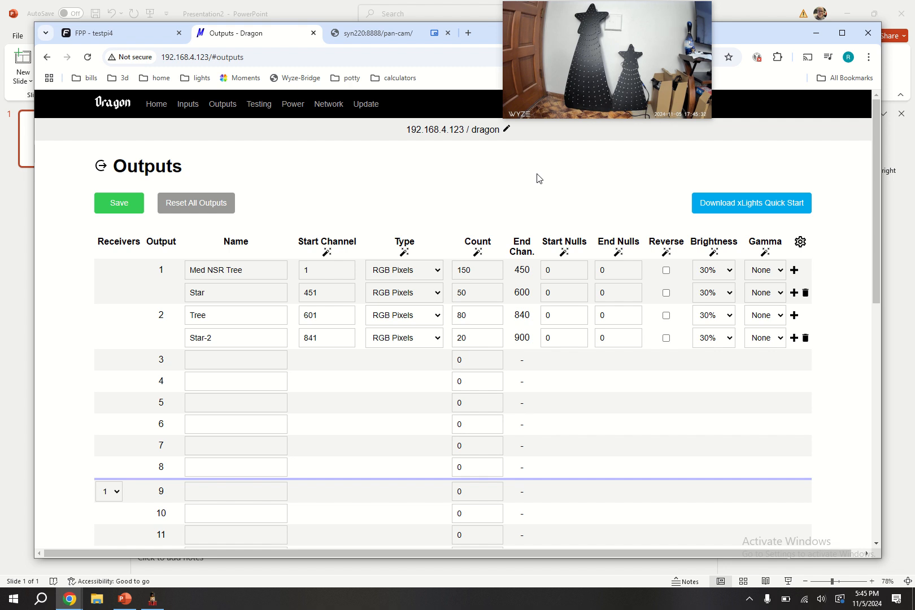
pyautogui.click(428, 318)
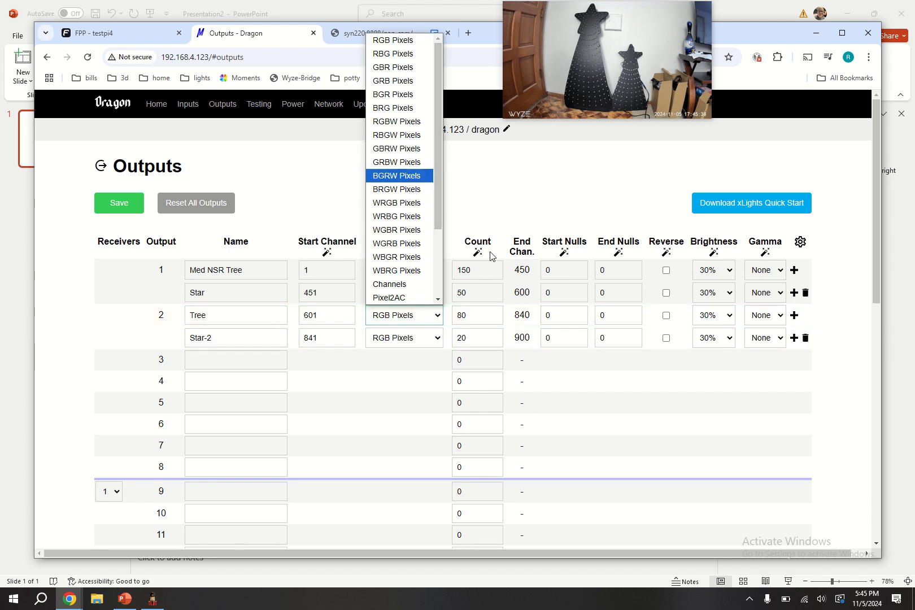
# Step: Switch back to xLights, check the dragon controller's port assignments for the trees and stars, and close the visualiser
pyautogui.hotkey('alt', 'Tab')
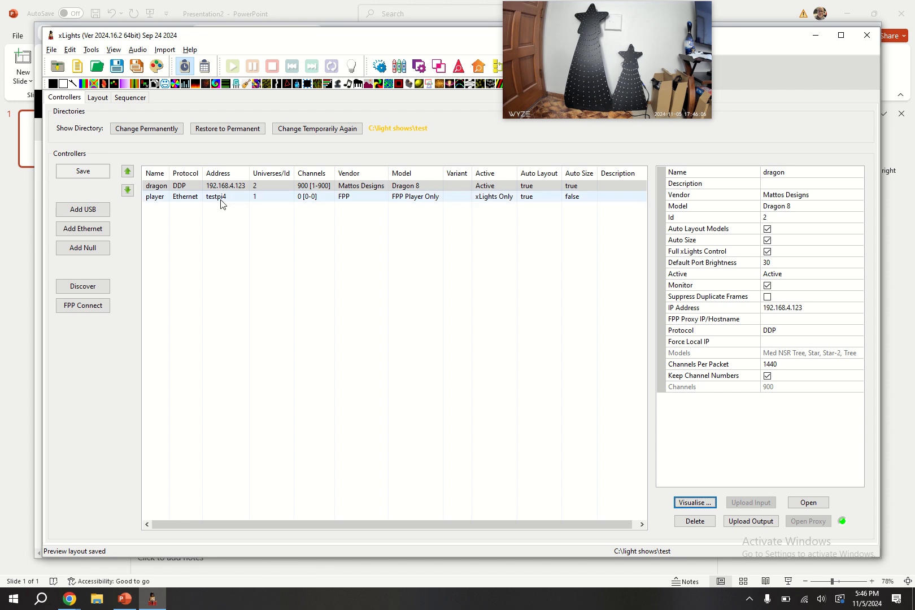
pyautogui.doubleClick(304, 189)
pyautogui.moveTo(142, 122)
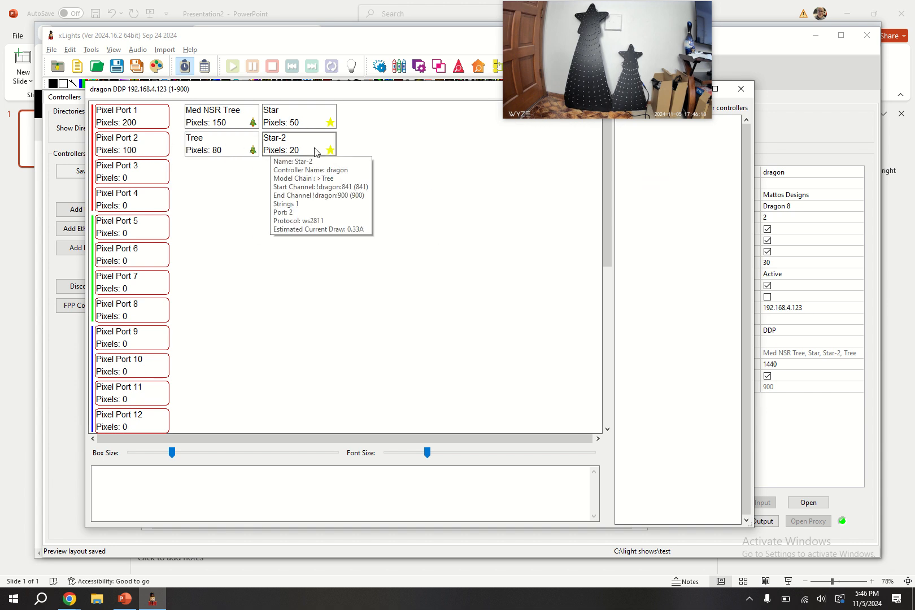
pyautogui.moveTo(190, 150)
pyautogui.click(741, 89)
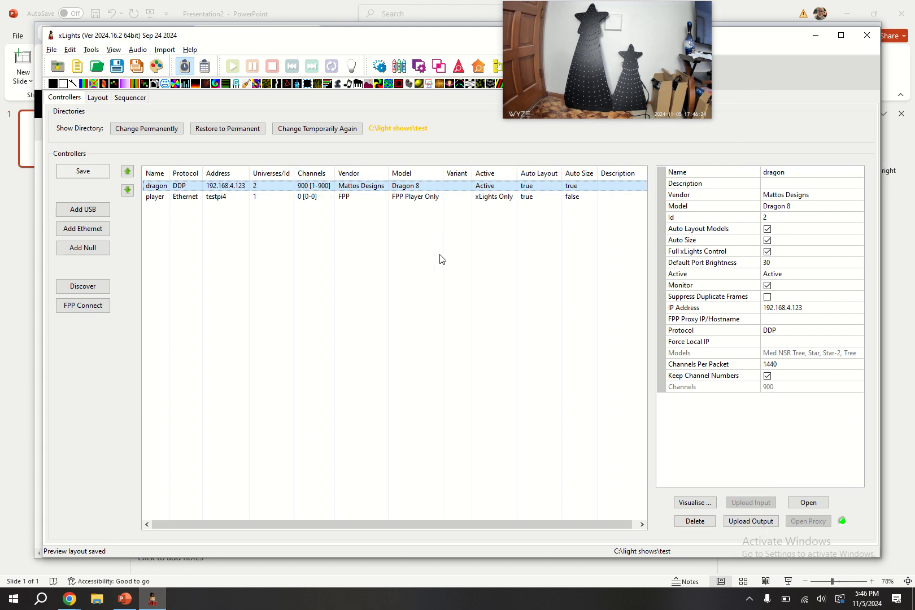
# Step: Select the red On effect on the all group in the sequencer and enable output to the lights
pyautogui.click(139, 98)
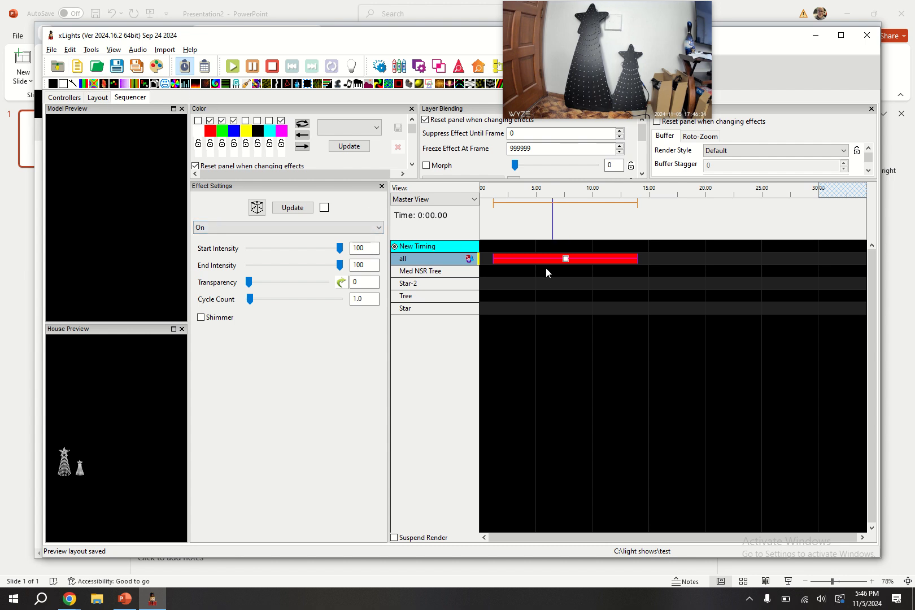
pyautogui.click(564, 261)
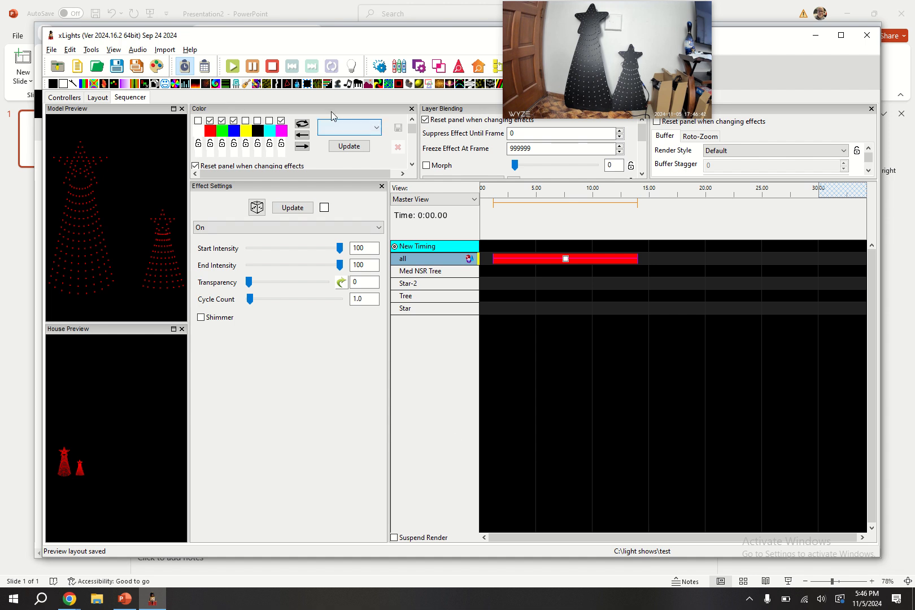
pyautogui.click(352, 66)
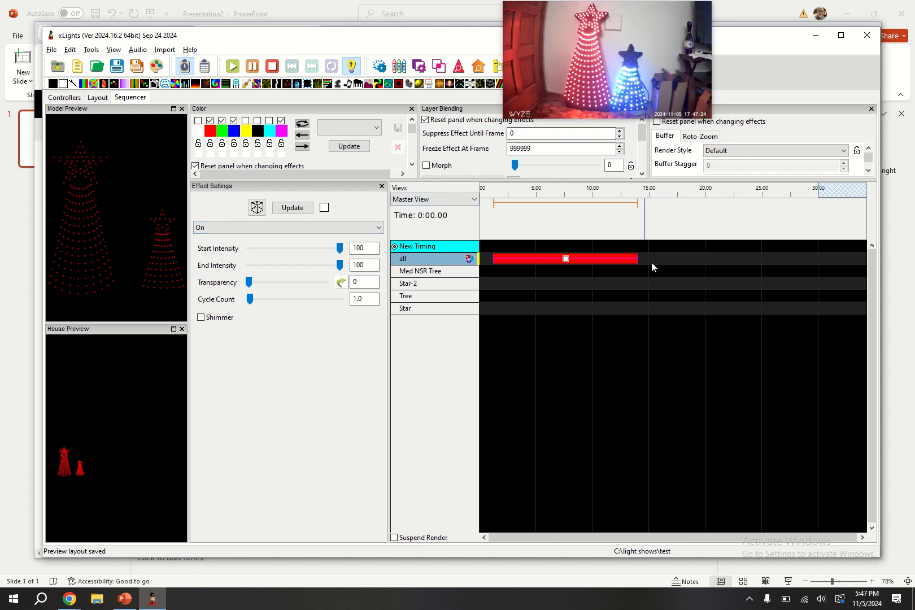
# Step: Disable red in the On effect's palette to test green on the props, and turn off output to the lights
pyautogui.moveTo(654, 94)
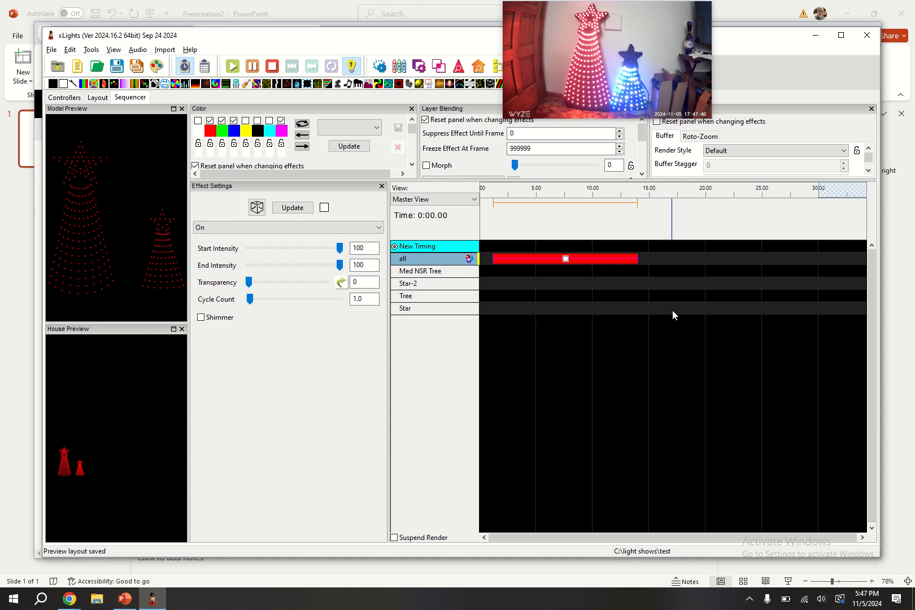
pyautogui.click(211, 121)
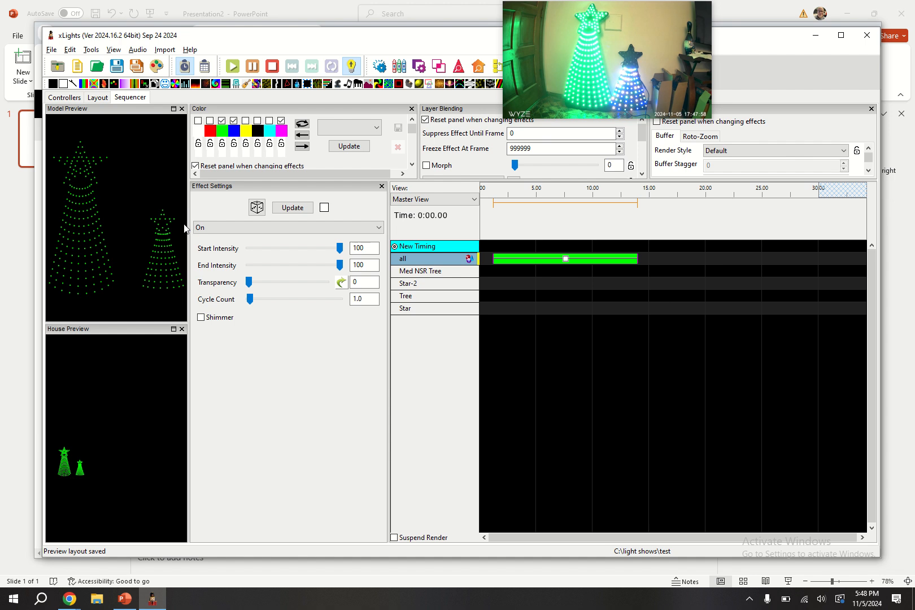
pyautogui.click(351, 66)
# Step: Open the layout, select the smaller Tree model and examine its controller connection and string properties
pyautogui.click(98, 98)
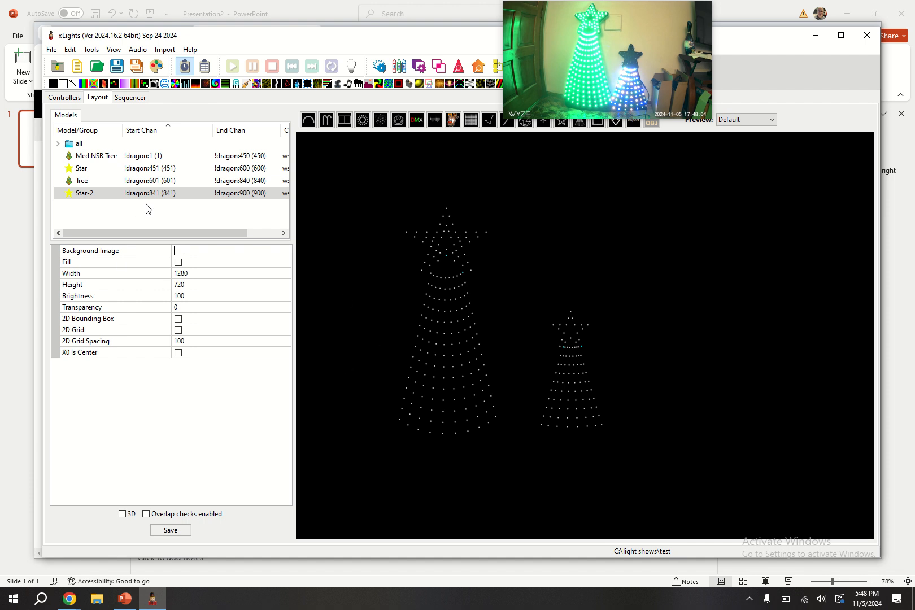
pyautogui.click(92, 182)
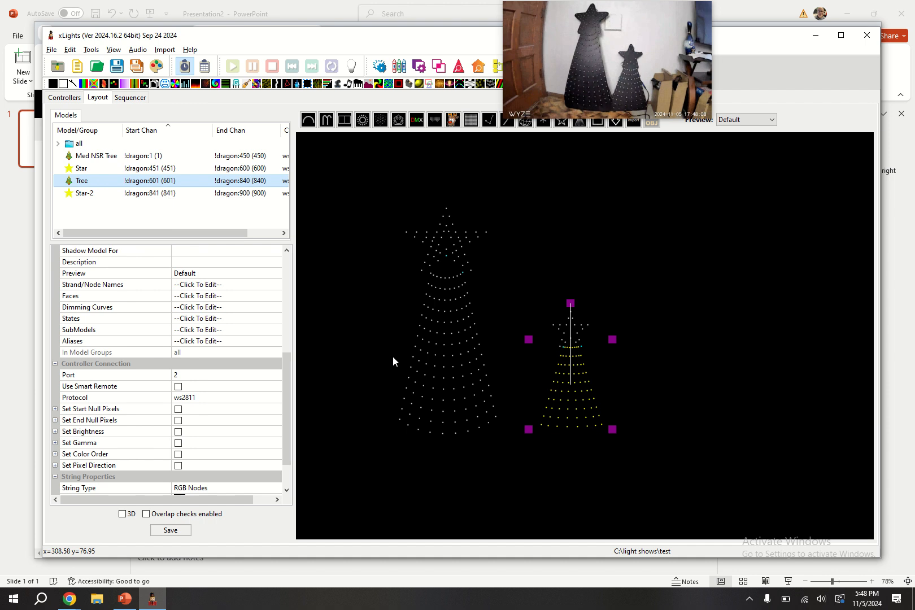
pyautogui.click(579, 337)
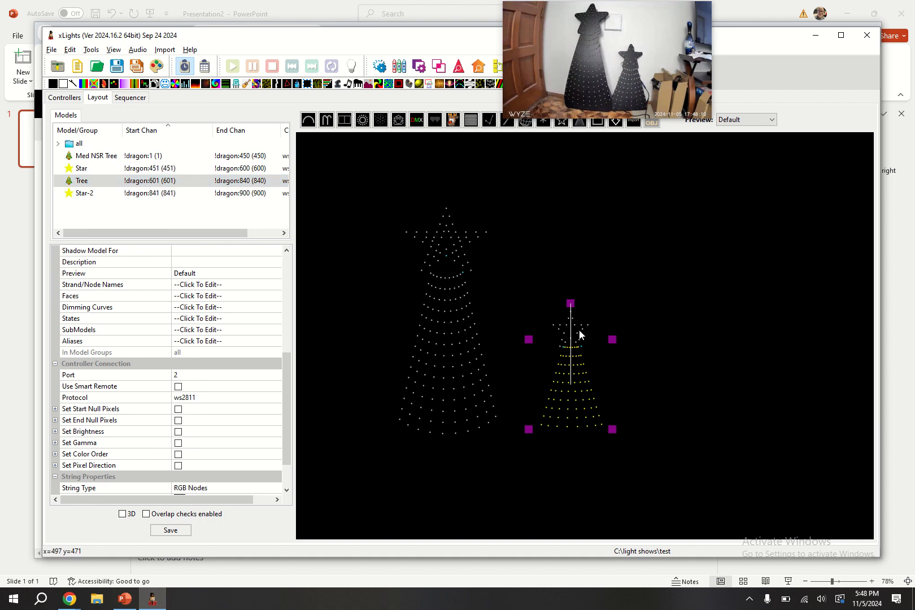
pyautogui.click(581, 367)
pyautogui.scroll(-2, 243, 418)
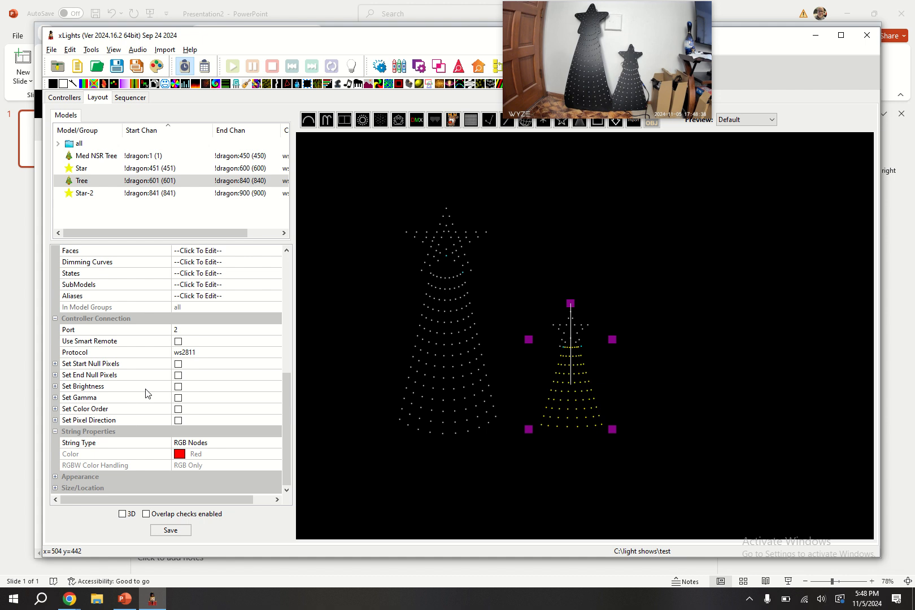
pyautogui.scroll(5, 146, 373)
pyautogui.scroll(2, 130, 262)
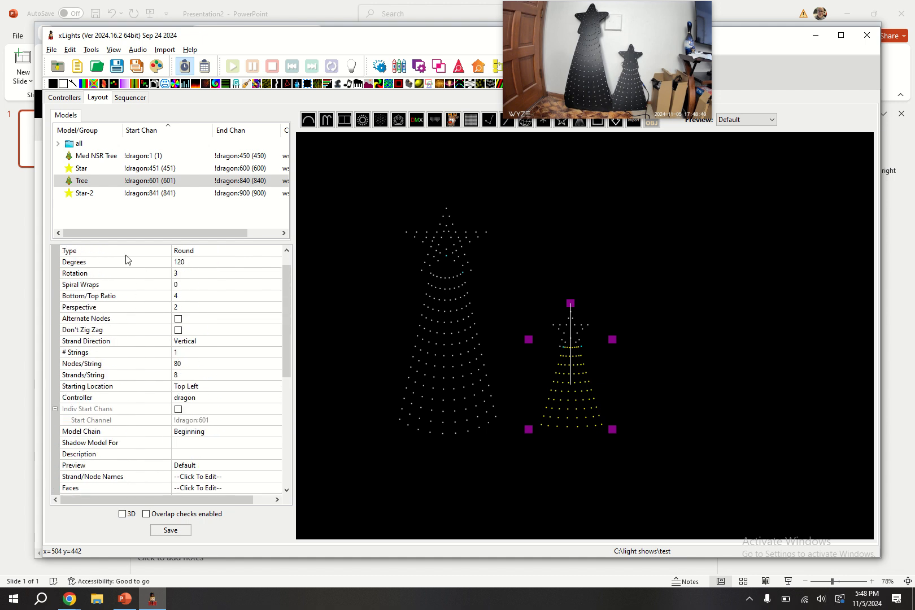
# Step: Reselect the Tree model, then collapse and re-expand its Controller Connection and String Properties groups to review the settings
pyautogui.click(84, 181)
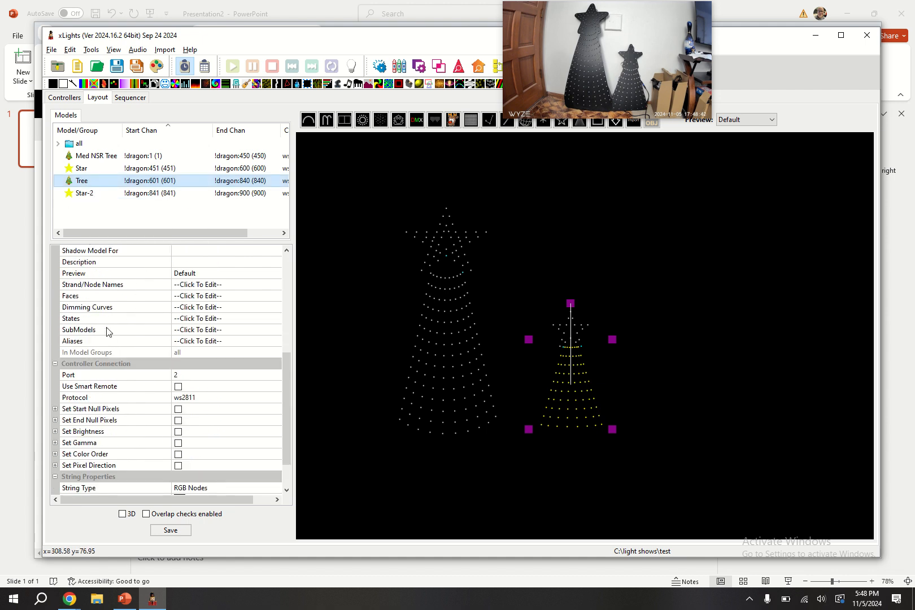
pyautogui.scroll(2, 127, 350)
pyautogui.scroll(-3, 107, 345)
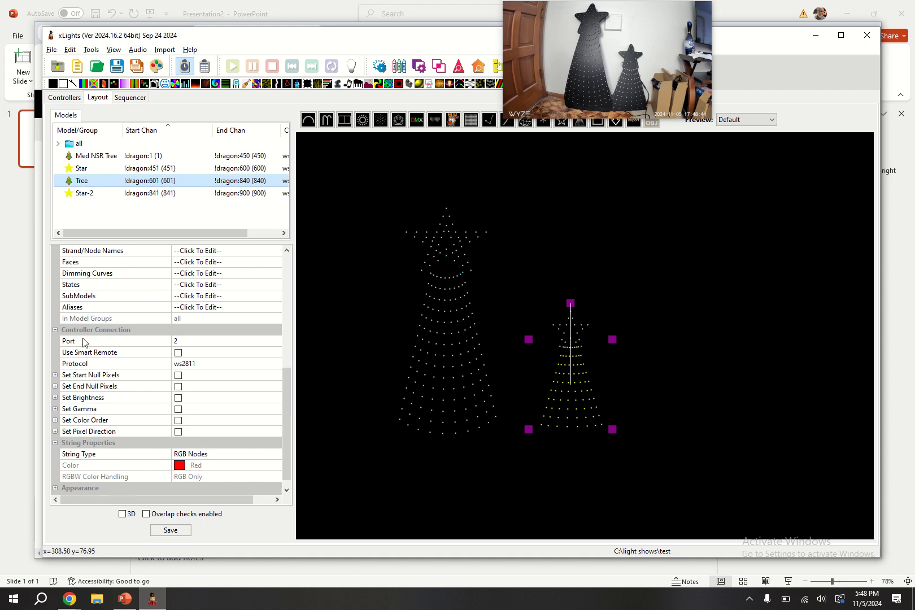
pyautogui.click(84, 341)
pyautogui.doubleClick(84, 330)
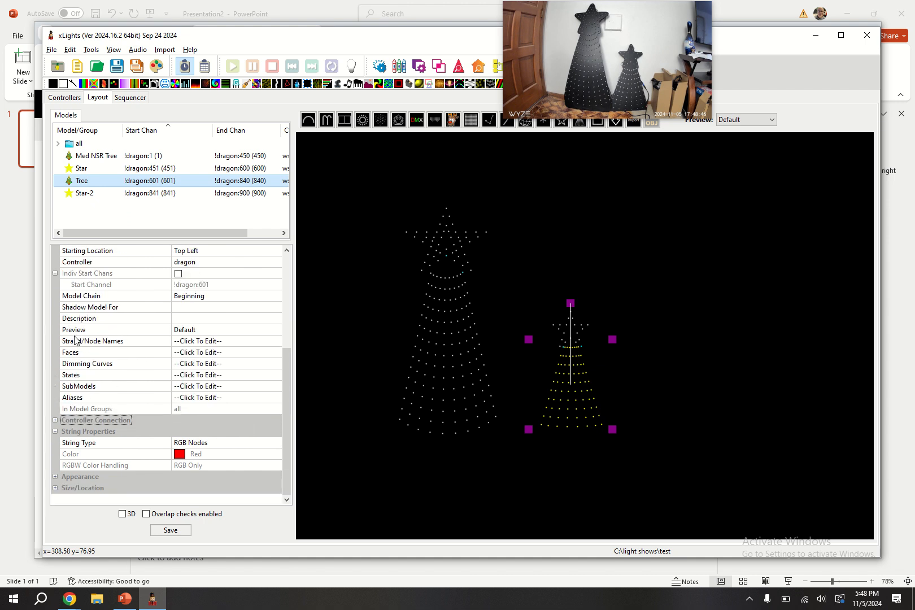
pyautogui.doubleClick(92, 432)
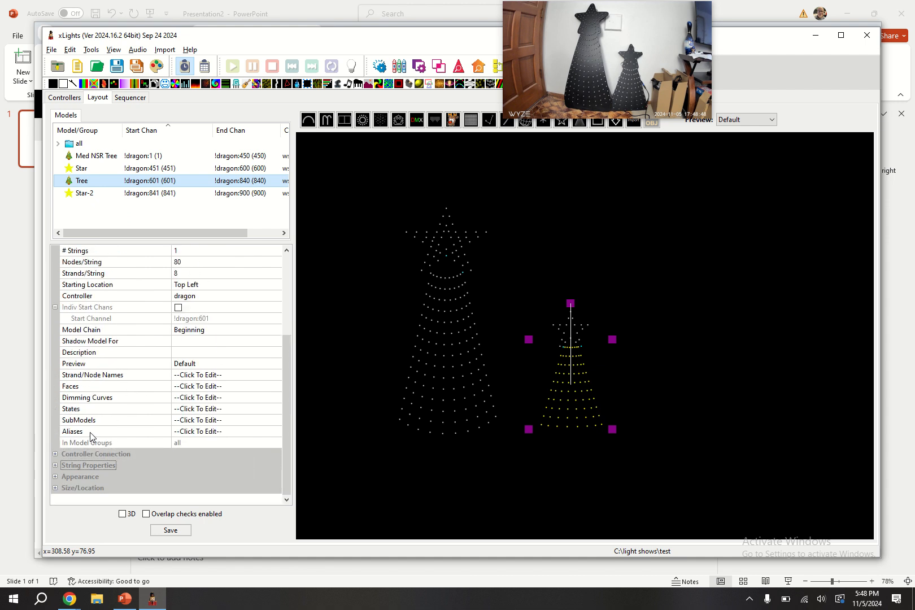
pyautogui.doubleClick(72, 467)
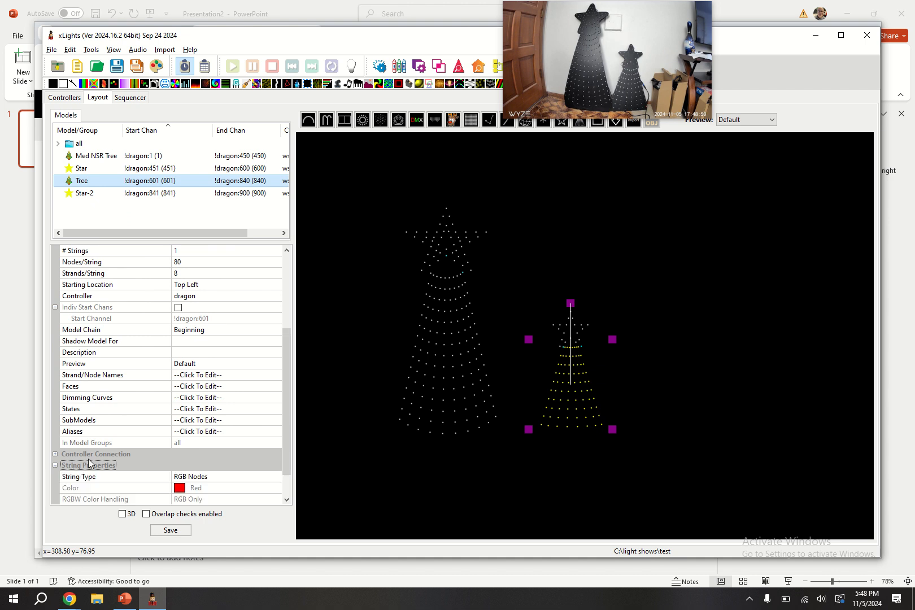
pyautogui.click(83, 455)
pyautogui.doubleClick(82, 454)
pyautogui.scroll(-4, 129, 443)
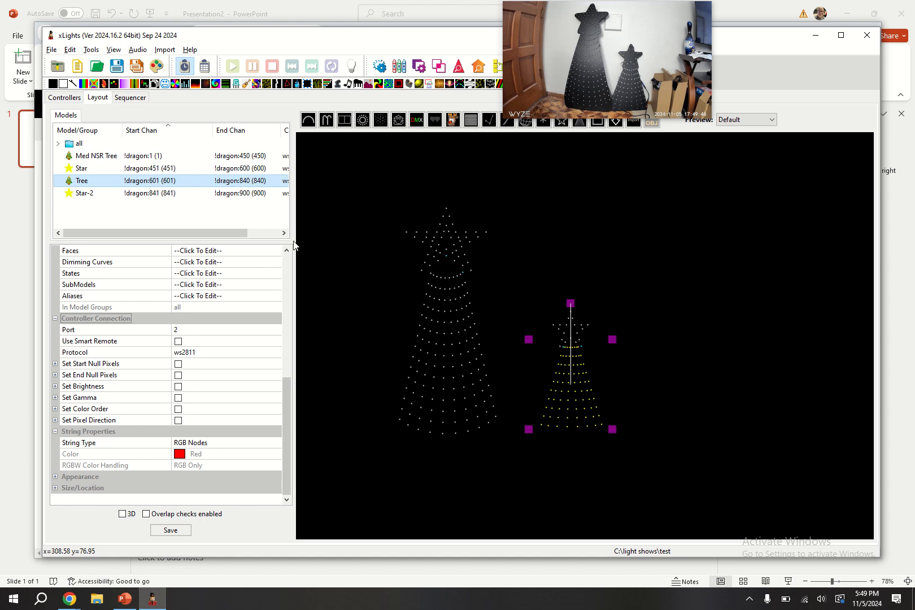
# Step: Set the Tree model's String Type to RGBW Nodes
pyautogui.moveTo(394, 2)
pyautogui.click(203, 443)
pyautogui.click(235, 445)
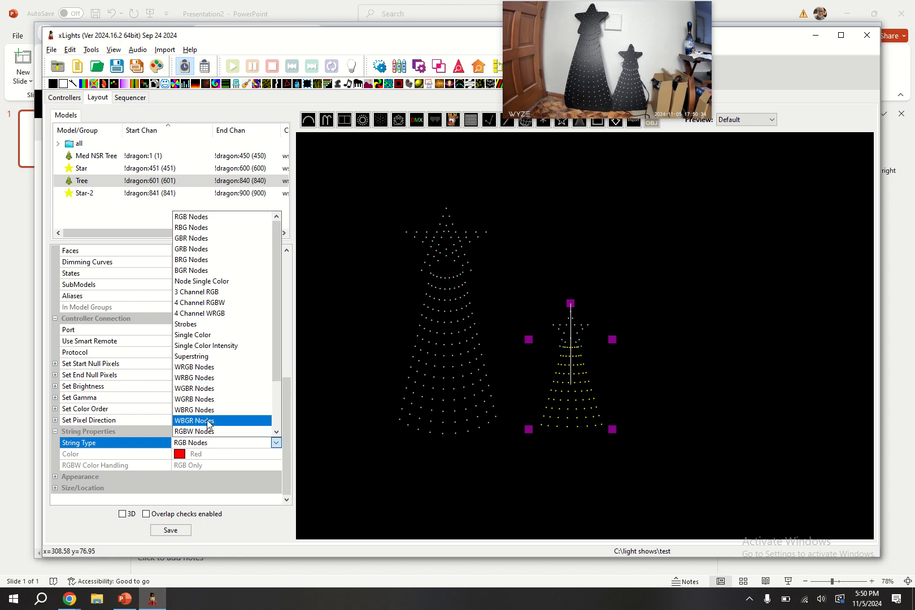
pyautogui.click(199, 431)
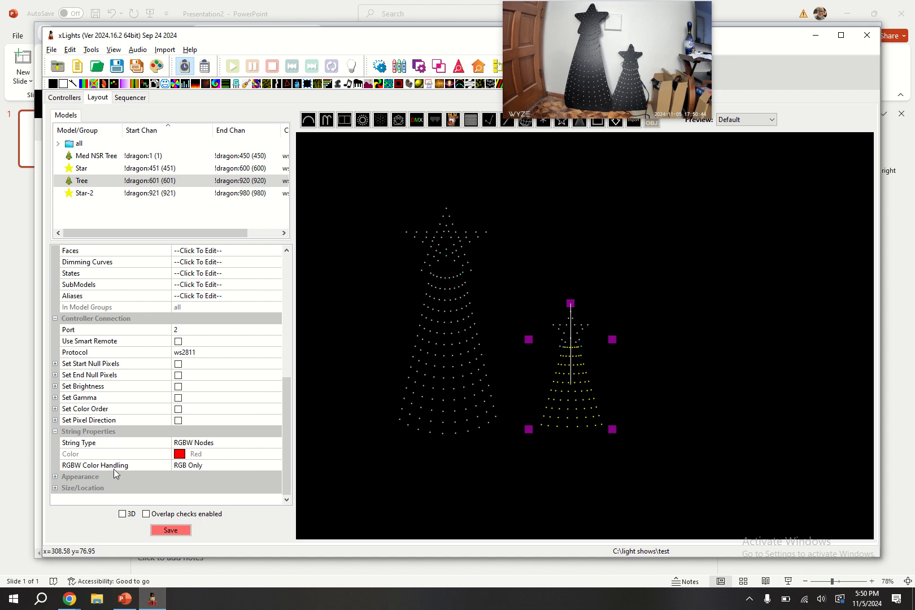
# Step: Try R=G=B -> W as the Tree model's RGBW Color Handling and return it to RGB Only
pyautogui.click(114, 468)
pyautogui.click(223, 468)
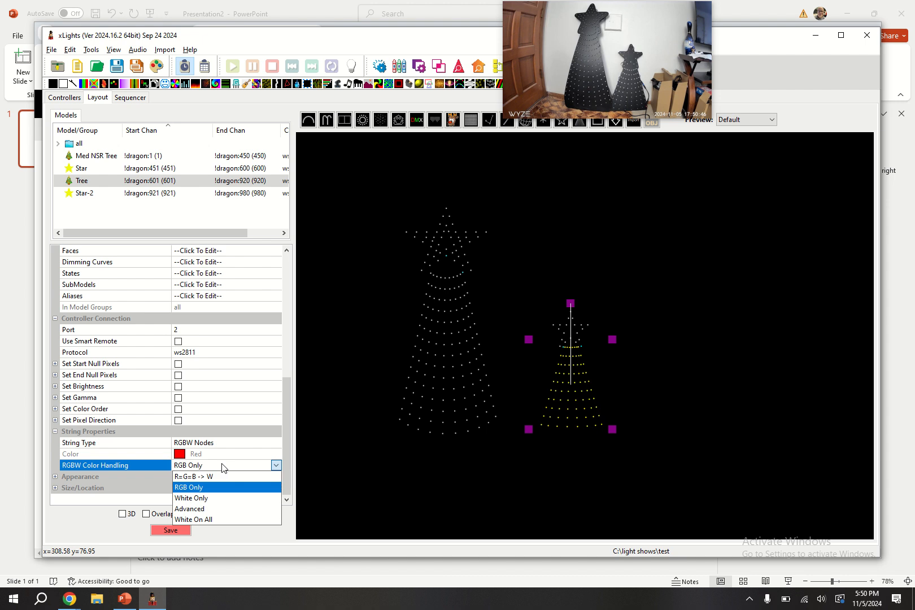
pyautogui.click(197, 488)
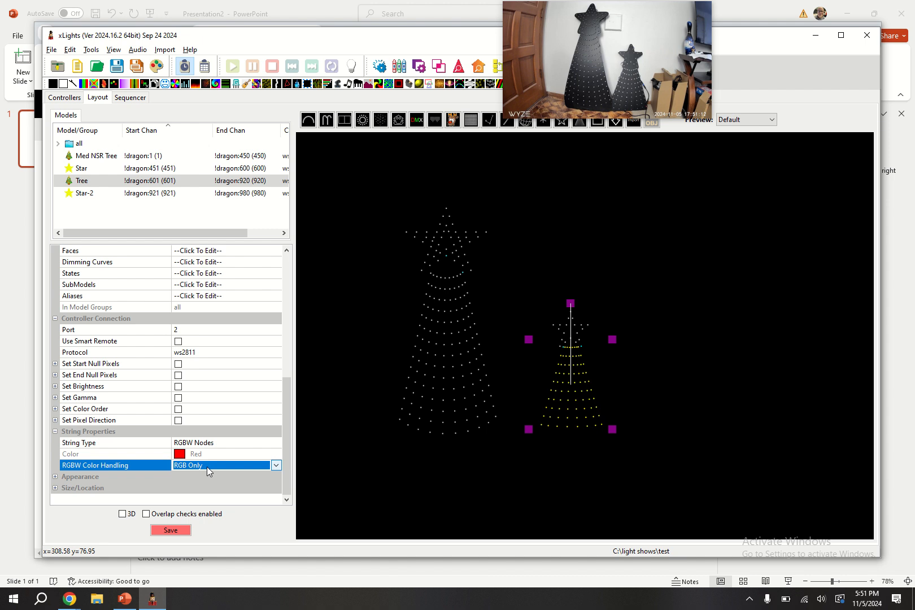
pyautogui.click(207, 467)
pyautogui.click(208, 475)
pyautogui.click(237, 464)
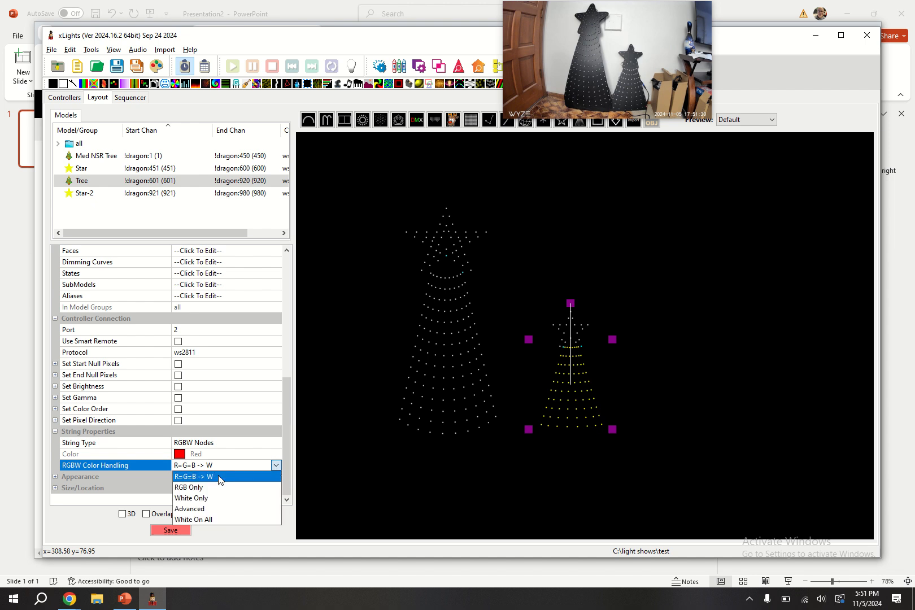
pyautogui.click(216, 482)
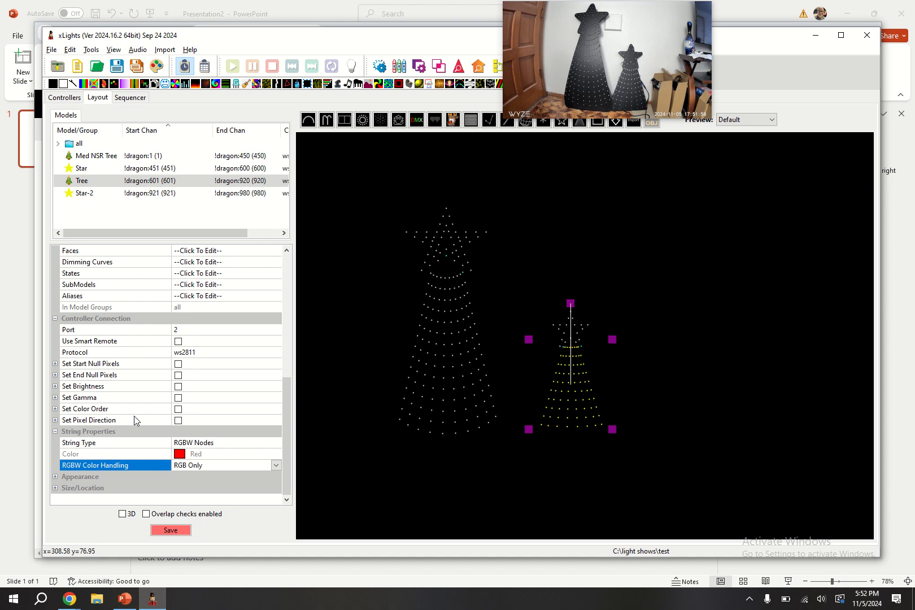
# Step: Enable Set Color Order in the Tree model's controller connection and set the Color Order to RGBW
pyautogui.scroll(8, 178, 412)
pyautogui.scroll(-5, 178, 413)
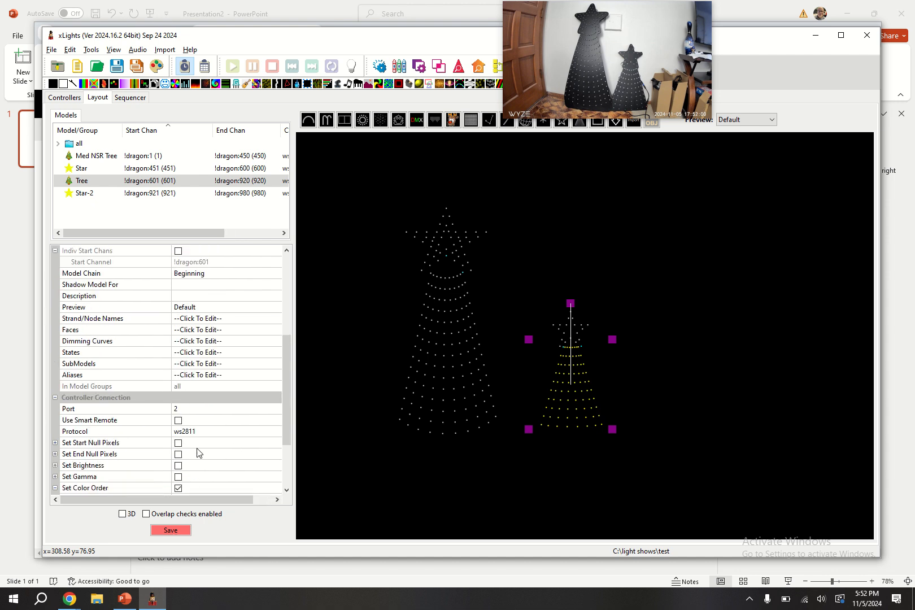
pyautogui.scroll(-1, 191, 469)
pyautogui.click(183, 466)
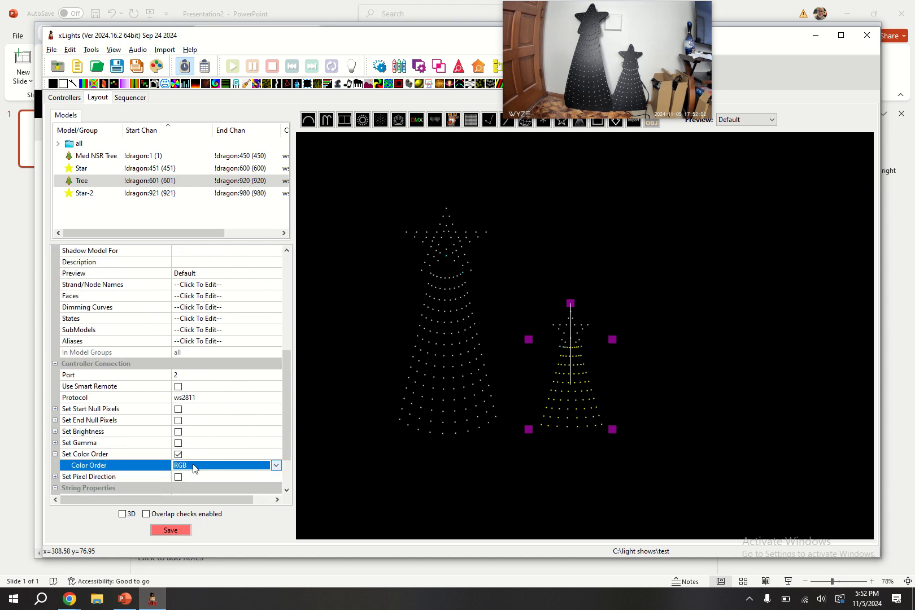
pyautogui.click(201, 466)
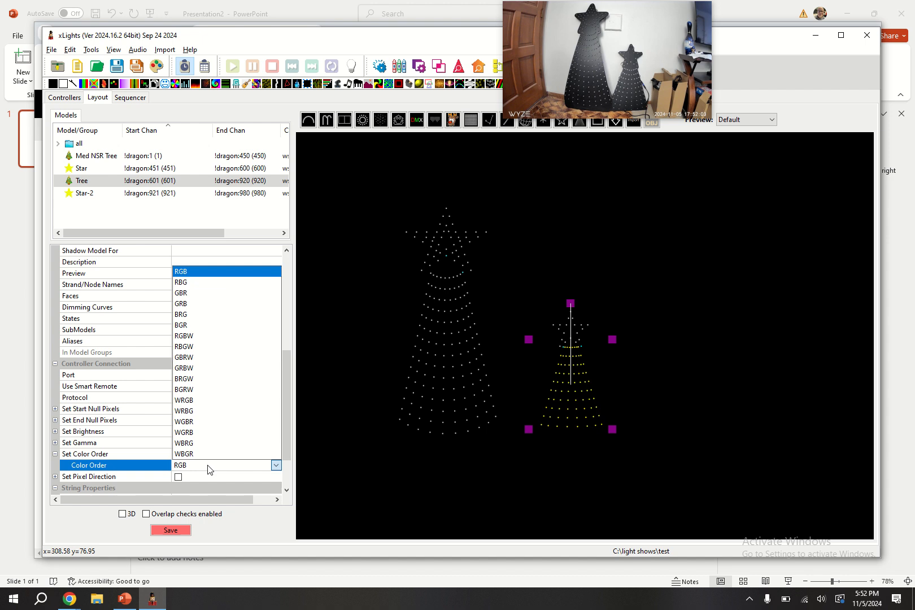
pyautogui.click(201, 336)
pyautogui.scroll(-2, 246, 429)
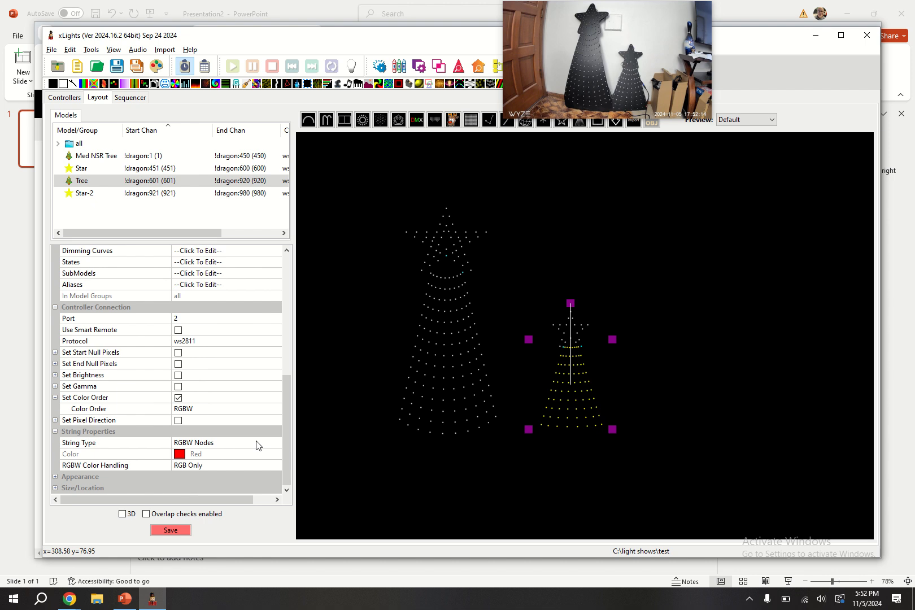
# Step: Examine the available Color Order options for the Tree model without choosing a different one
pyautogui.click(207, 414)
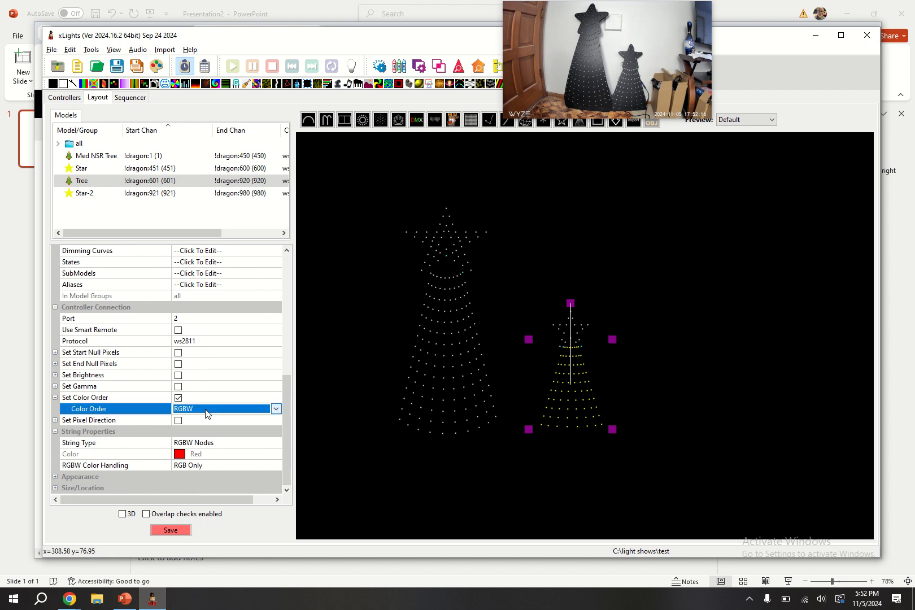
pyautogui.click(206, 414)
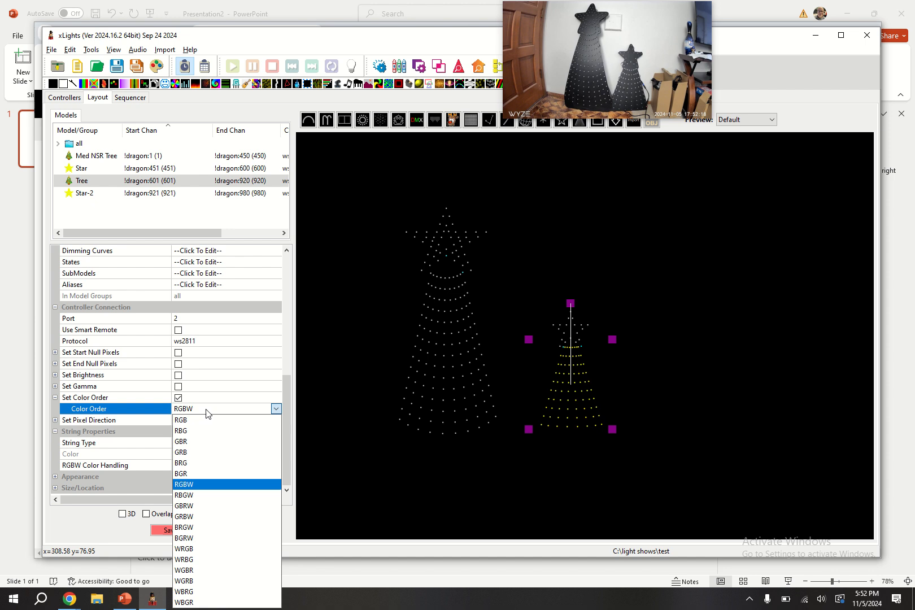
pyautogui.click(207, 413)
pyautogui.click(206, 414)
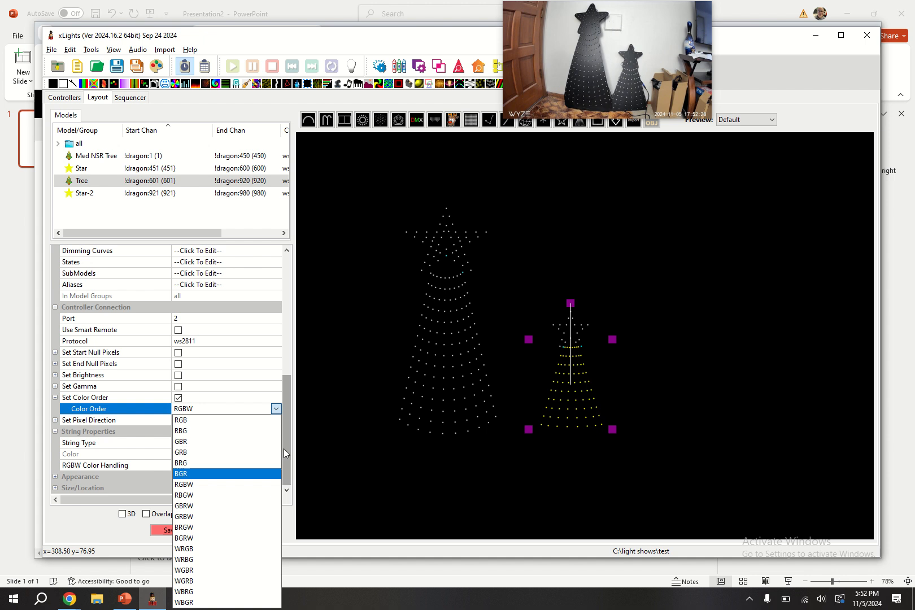
pyautogui.click(289, 407)
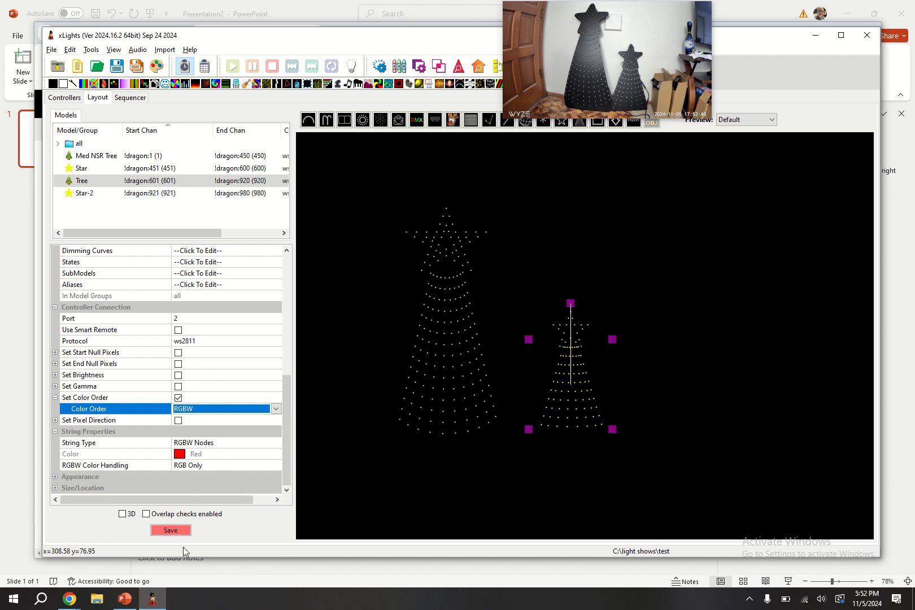
# Step: Save the layout and upload the output configuration to the dragon controller
pyautogui.click(173, 531)
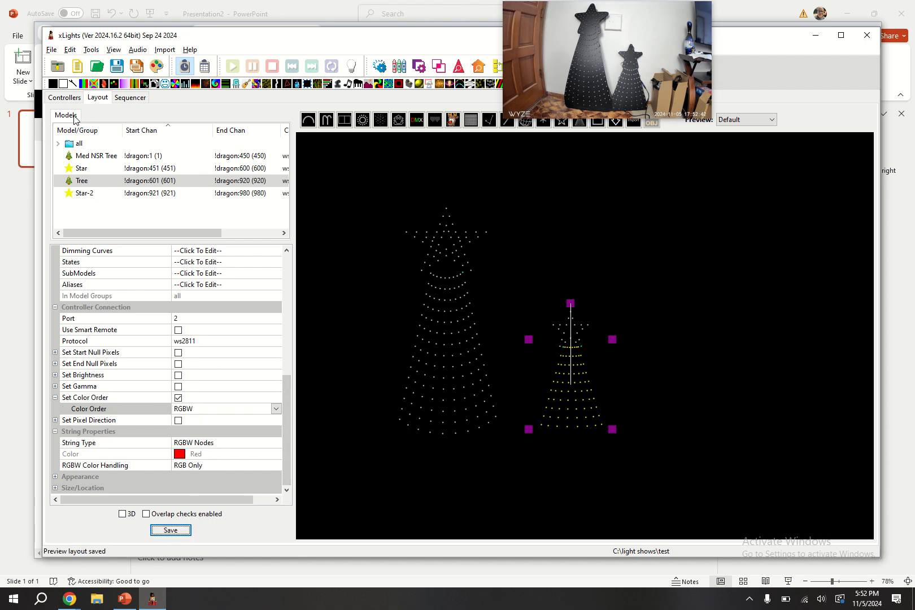
pyautogui.click(65, 97)
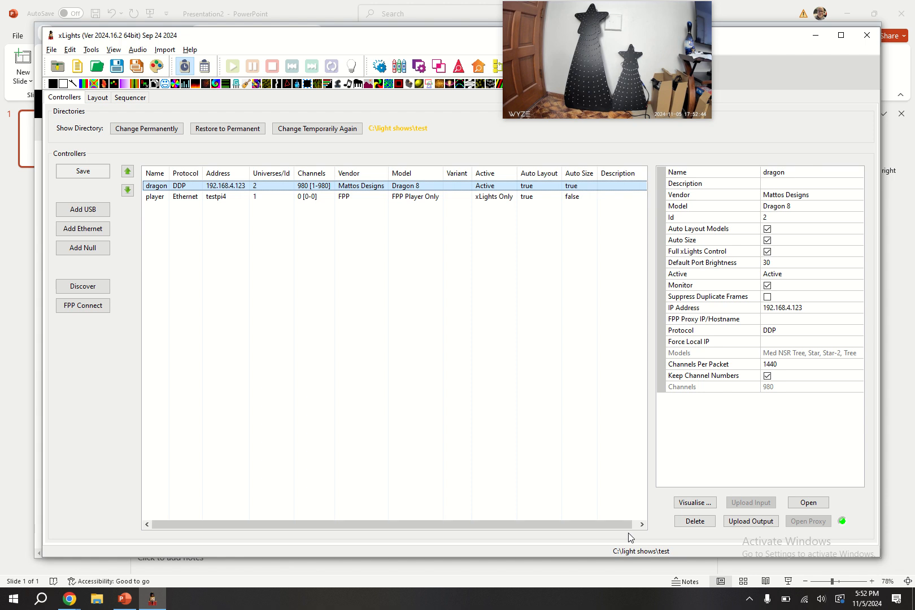
pyautogui.click(750, 522)
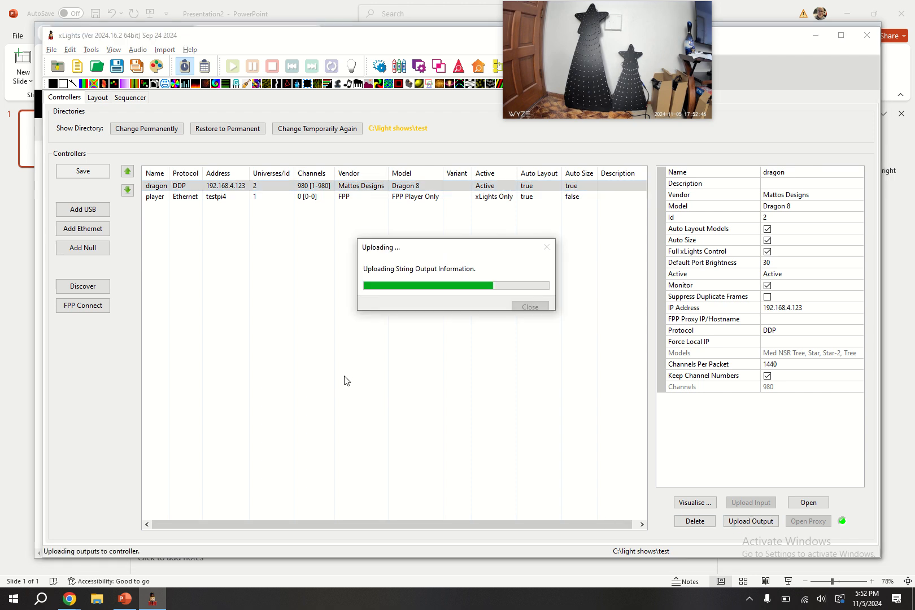
# Step: Switch to Chrome and reload the Dragon controller's Outputs page to check the Tree output's pixel type
pyautogui.hotkey('alt', 'Tab')
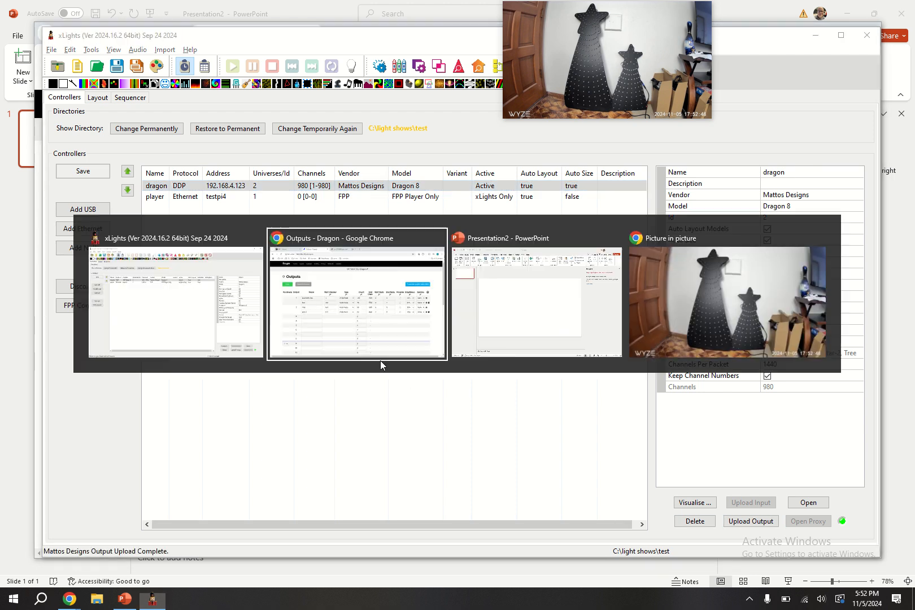
pyautogui.hotkey('alt', 'Tab')
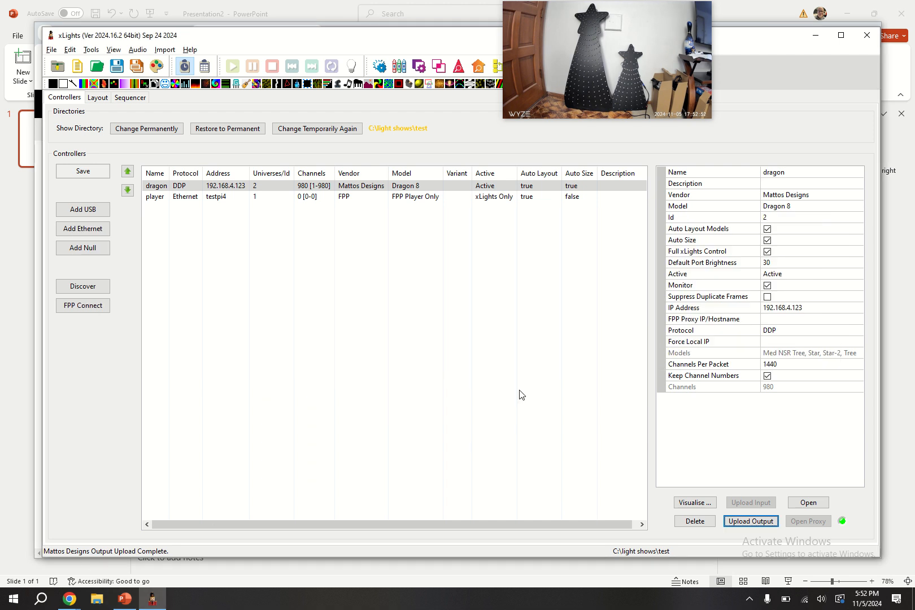
pyautogui.hotkey('alt', 'Tab')
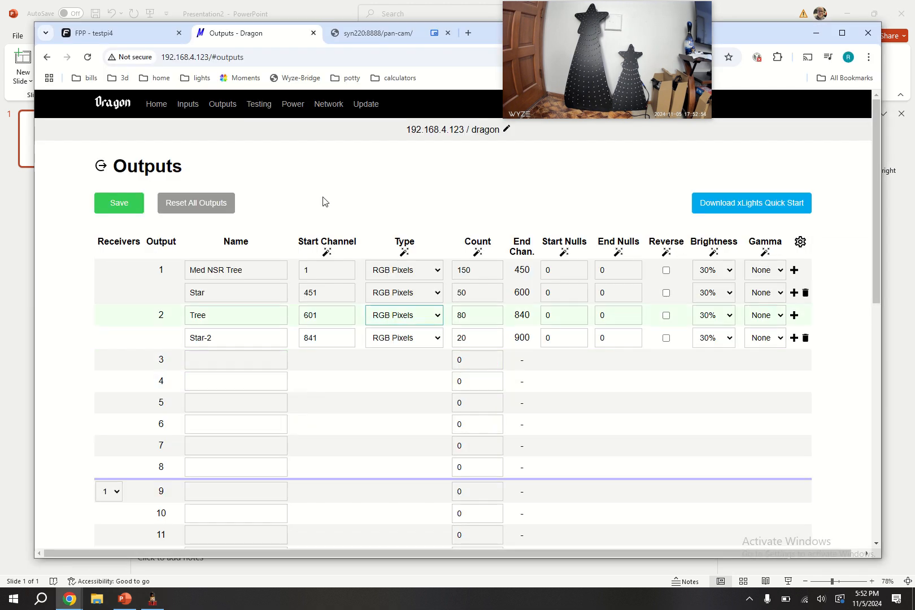
pyautogui.click(88, 57)
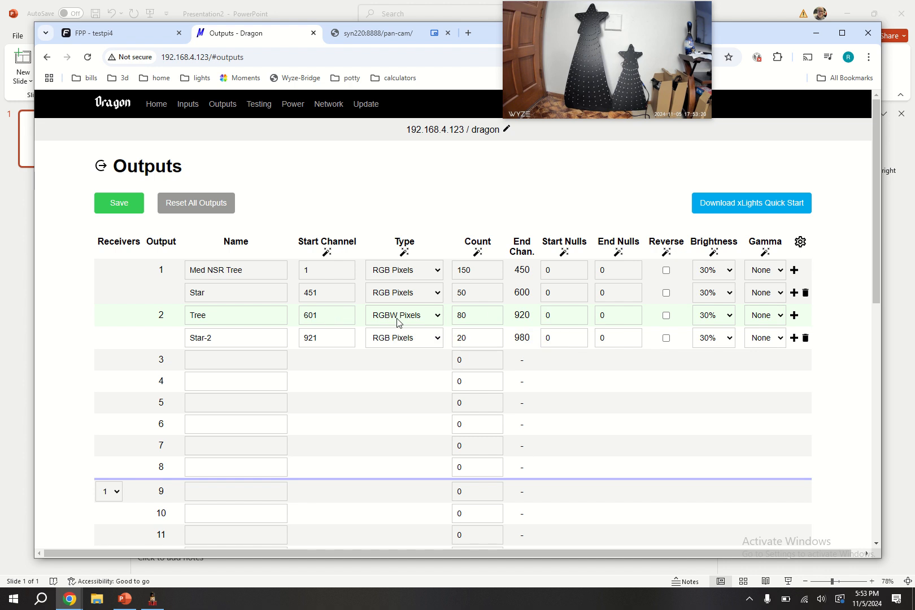
# Step: Switch back to xLights and select the green On effect on the all group in the sequencer to test it on the lights
pyautogui.hotkey('alt', 'Tab')
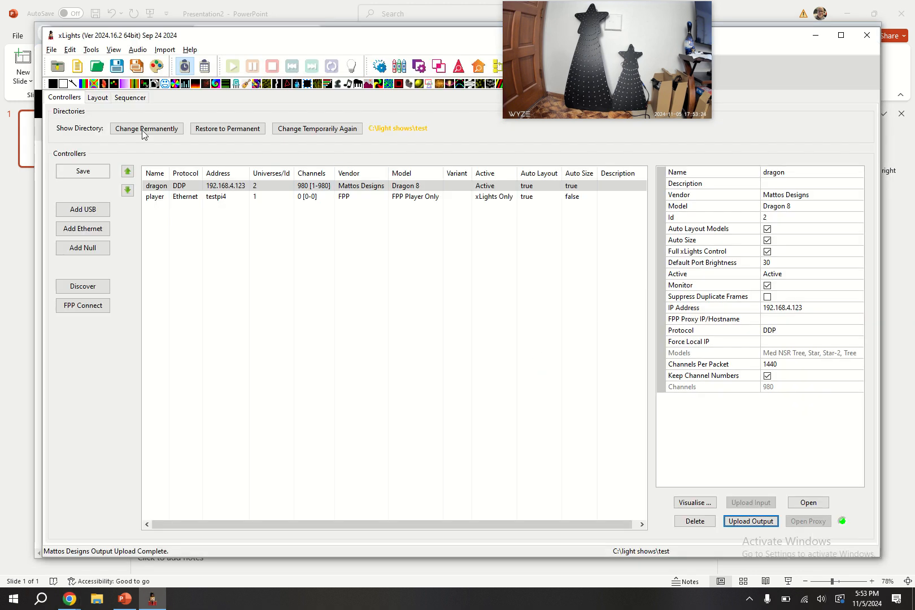
pyautogui.click(133, 98)
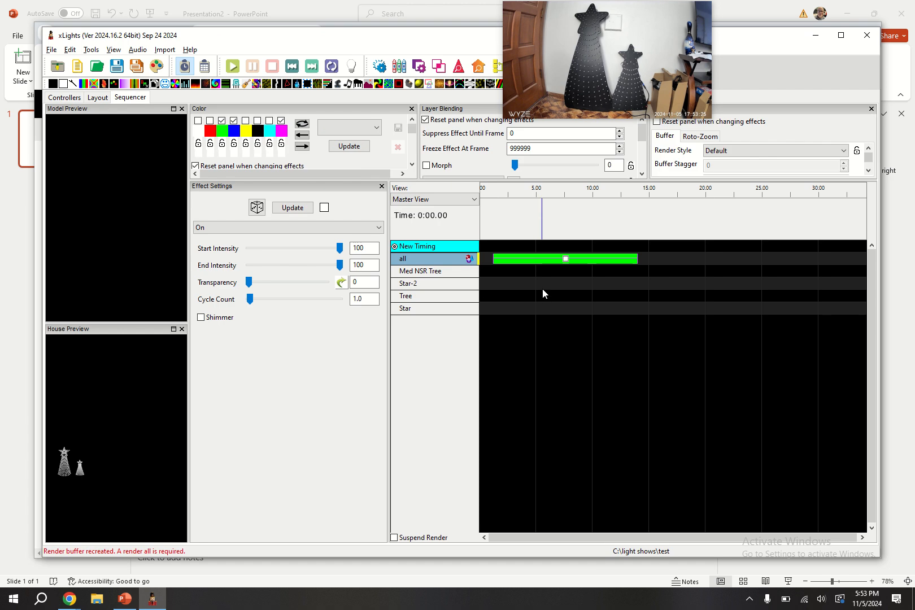
pyautogui.click(567, 264)
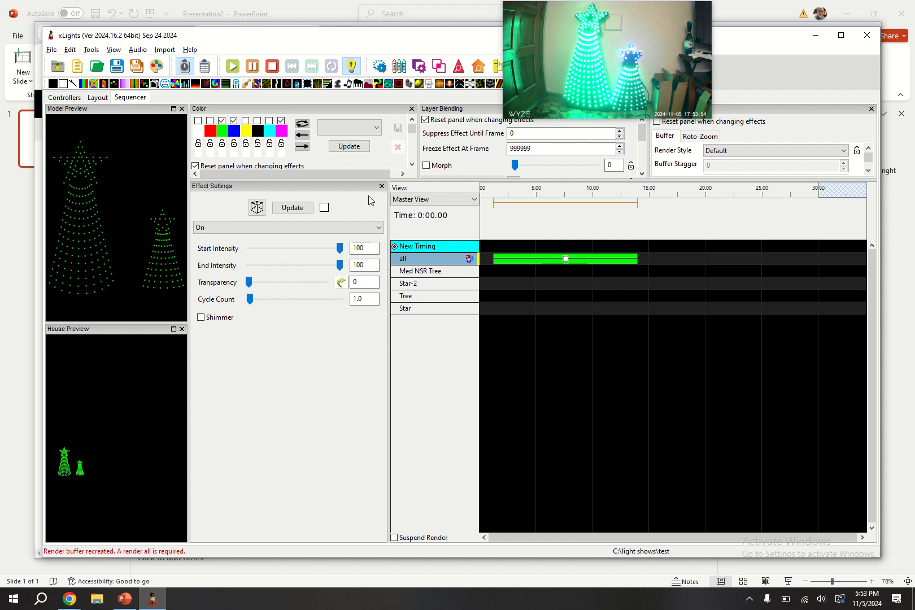
# Step: Enable white as the color of the On effect on the all group and watch it on the lights
pyautogui.click(198, 122)
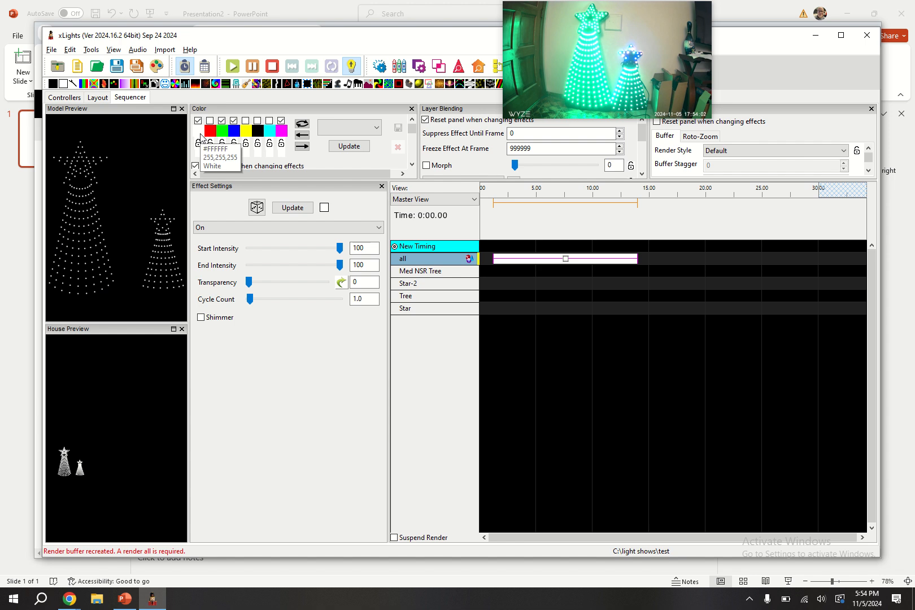
pyautogui.moveTo(664, 78)
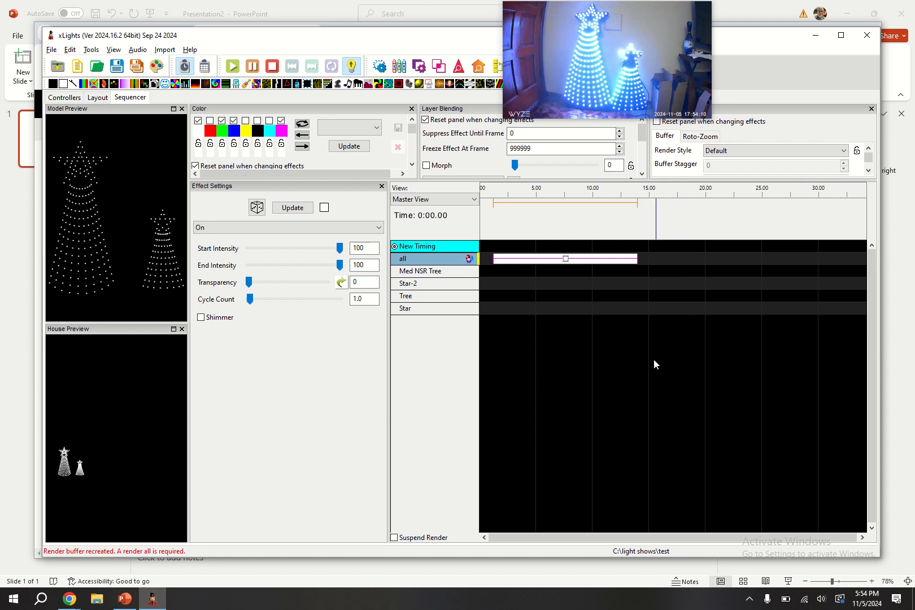
# Step: Set the Tree model's RGBW Color Handling to R=G=B -> W in the layout and save the layout
pyautogui.click(97, 98)
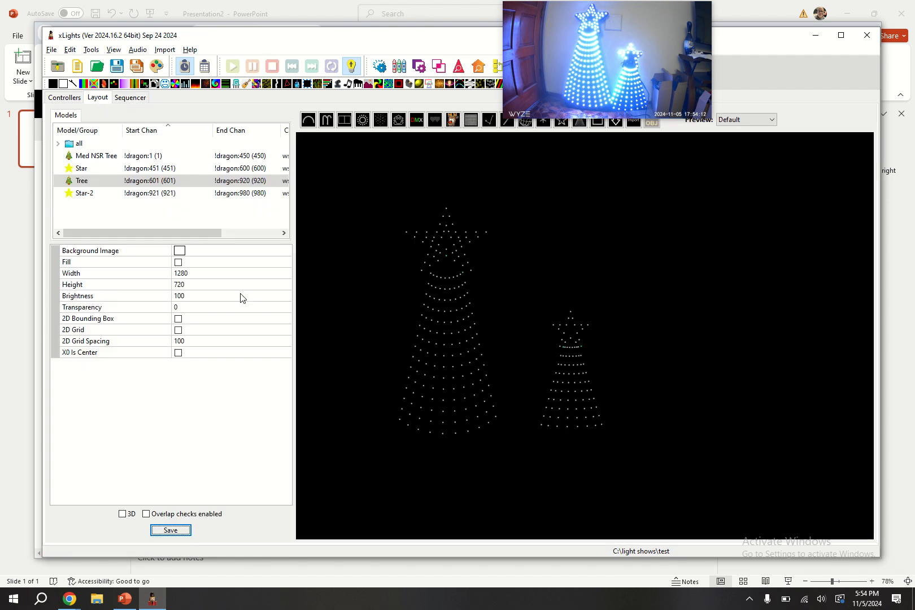
pyautogui.click(107, 182)
pyautogui.scroll(-3, 236, 431)
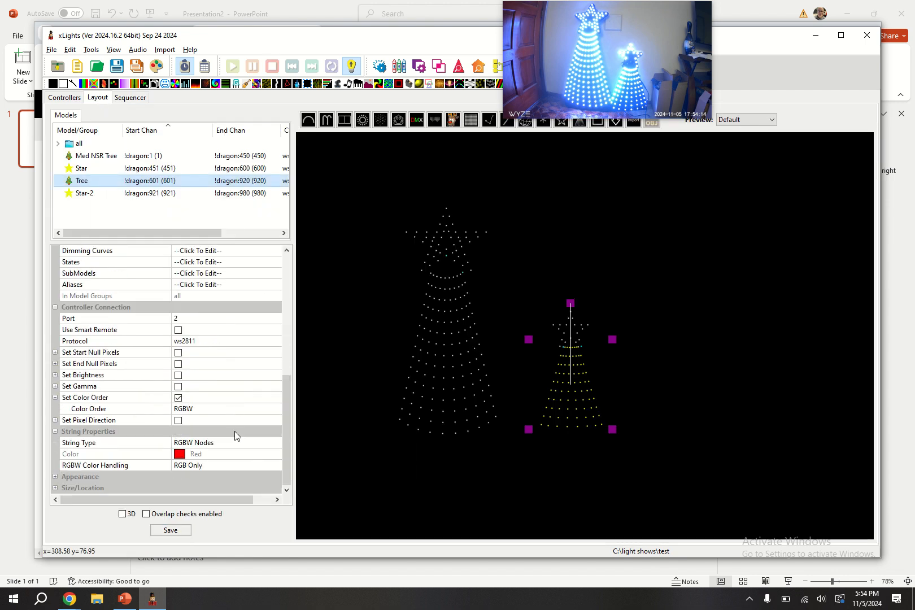
pyautogui.click(214, 463)
pyautogui.click(216, 467)
pyautogui.click(219, 478)
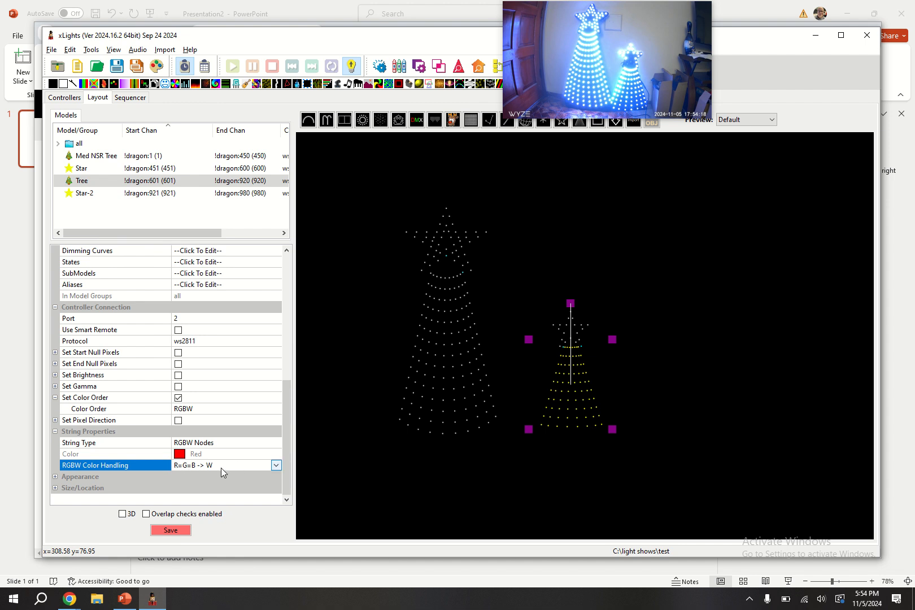
pyautogui.click(186, 527)
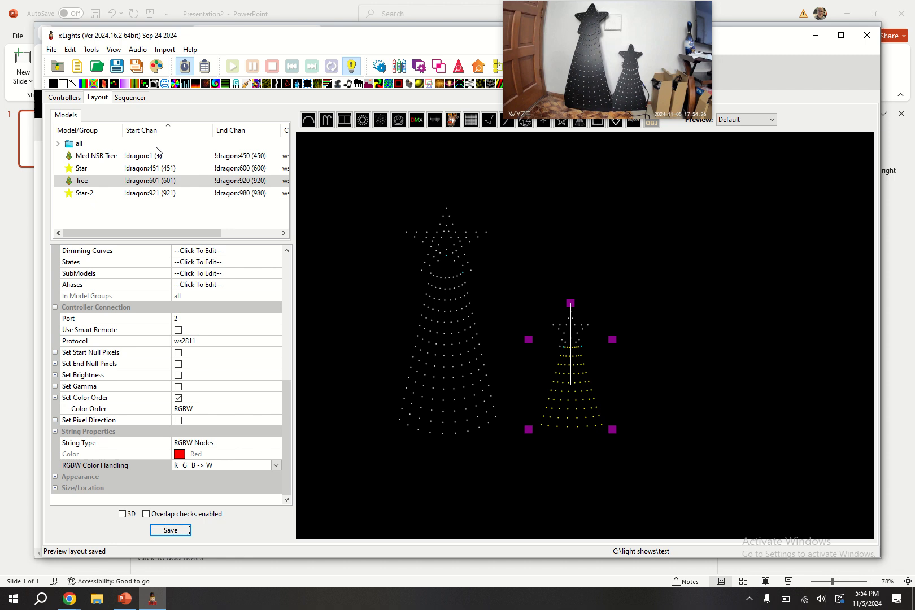
# Step: Replay the white On effect on the all group in the sequencer and change its color to red
pyautogui.click(131, 97)
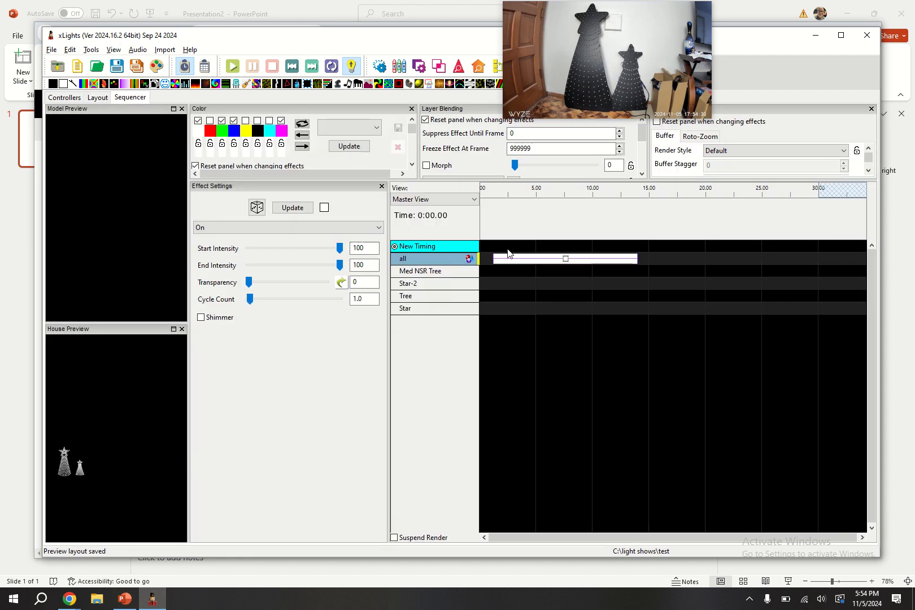
pyautogui.press('space')
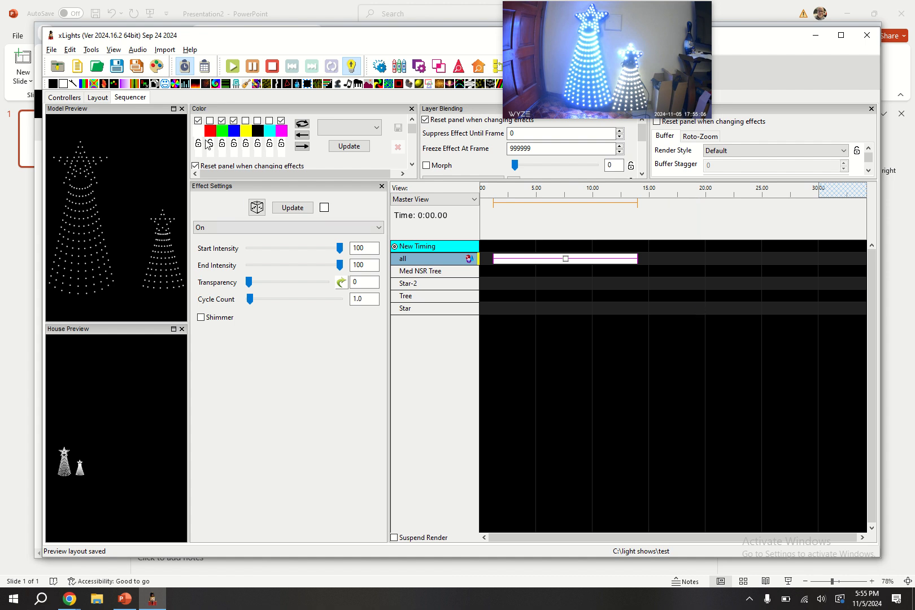
pyautogui.click(210, 121)
pyautogui.click(198, 120)
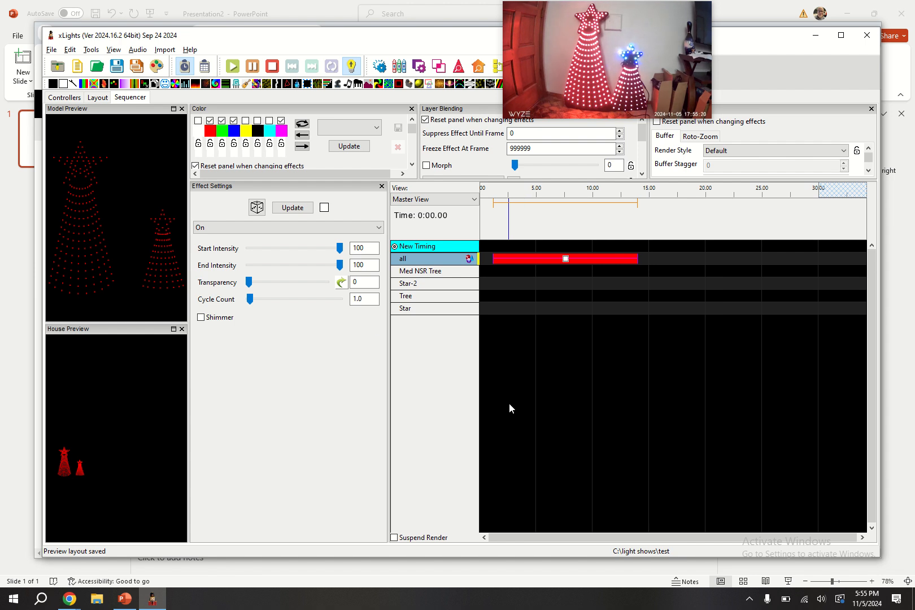
# Step: Select the Star-2 model on the smaller tree in the layout and set its String Type to RGBW Nodes
pyautogui.click(97, 98)
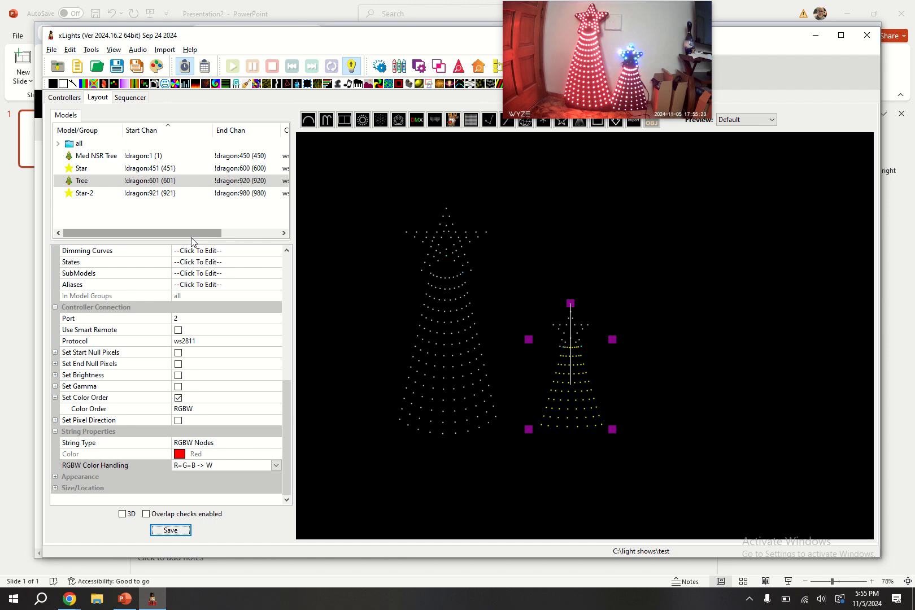
pyautogui.click(583, 327)
pyautogui.click(207, 469)
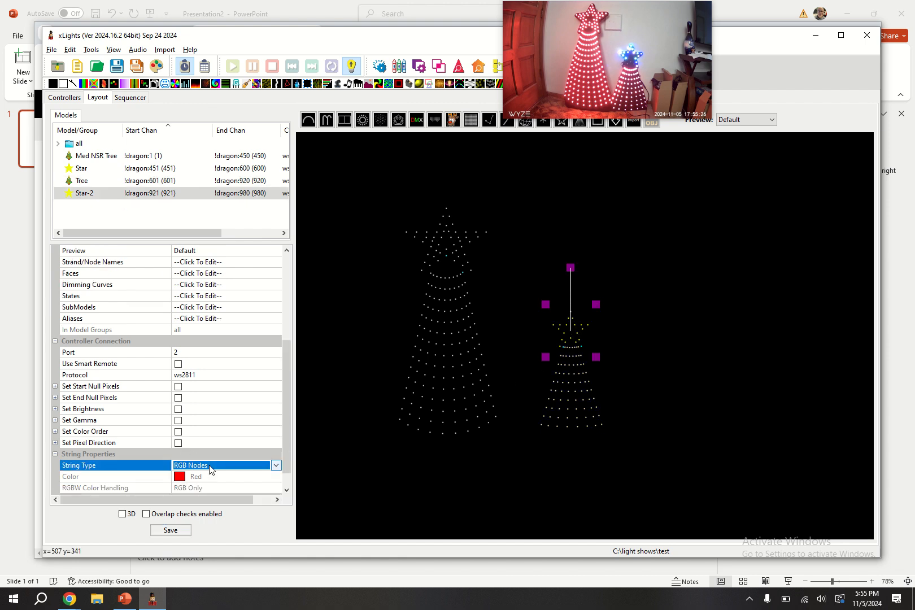
pyautogui.click(218, 468)
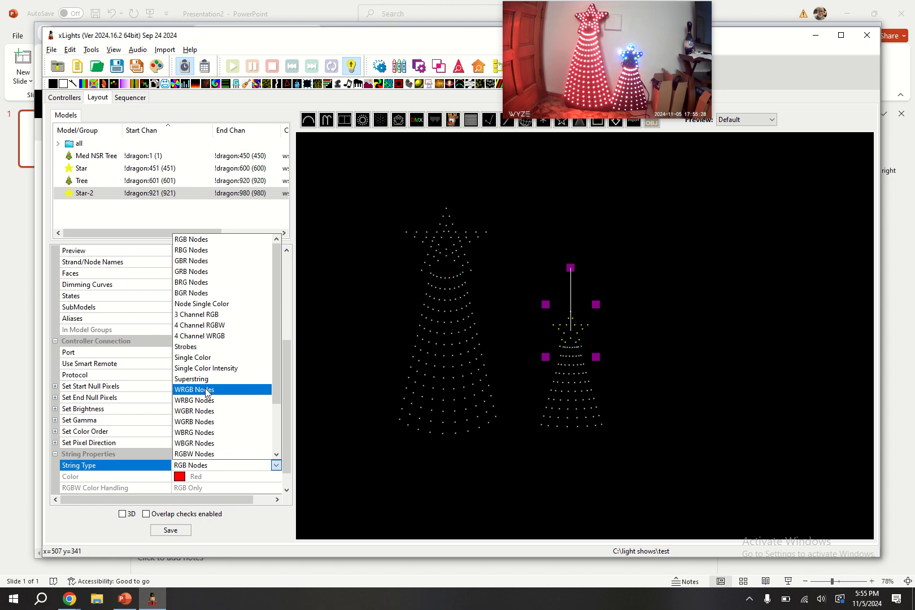
pyautogui.click(206, 454)
# Step: Set the Star-2 model's RGBW Color Handling to R=G=B -> W
pyautogui.scroll(-1, 213, 479)
pyautogui.click(214, 479)
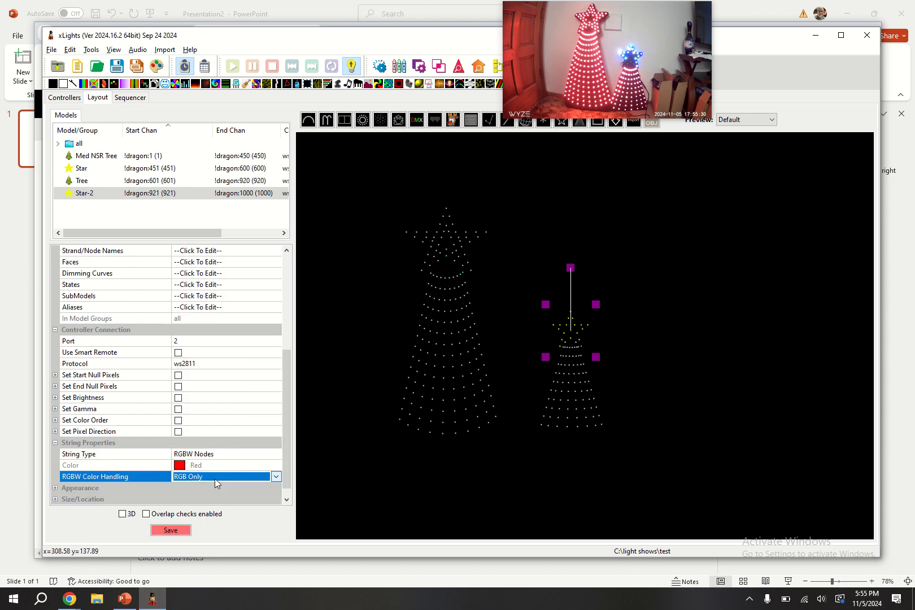
pyautogui.click(215, 479)
pyautogui.click(219, 488)
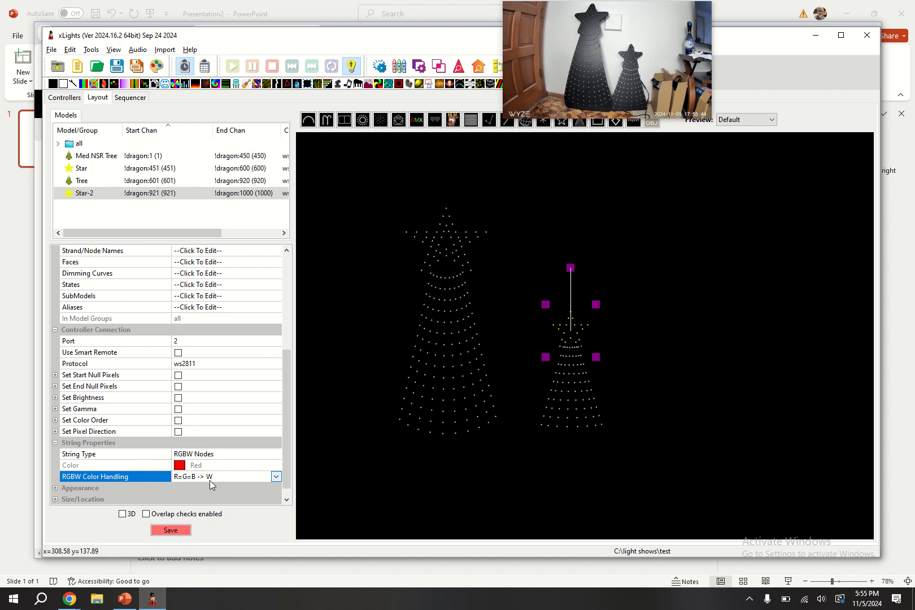
pyautogui.click(209, 480)
pyautogui.click(210, 495)
pyautogui.click(210, 477)
pyautogui.click(225, 489)
# Step: Enable Set Color Order for Star-2, choose RGBW as its Color Order, and save the layout
pyautogui.click(178, 421)
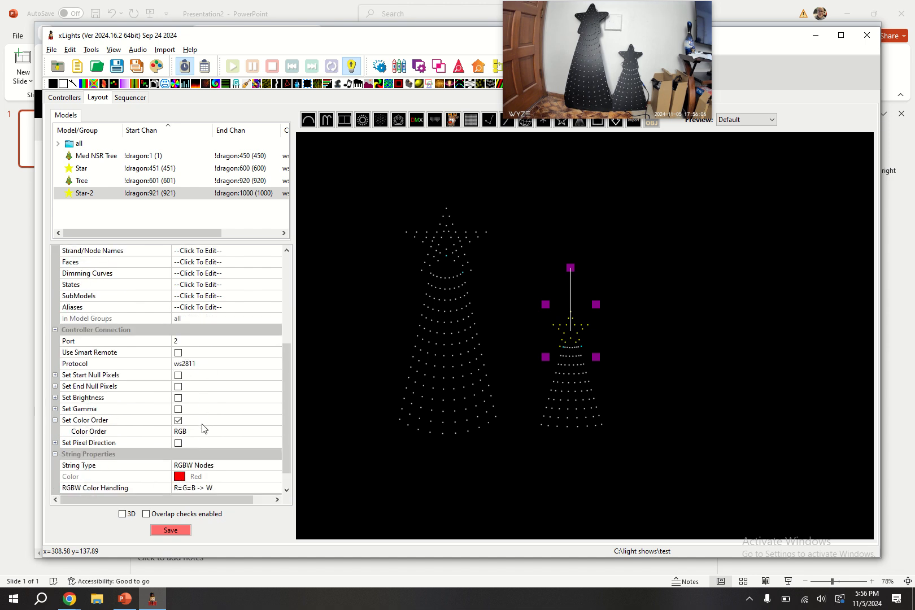
pyautogui.click(197, 432)
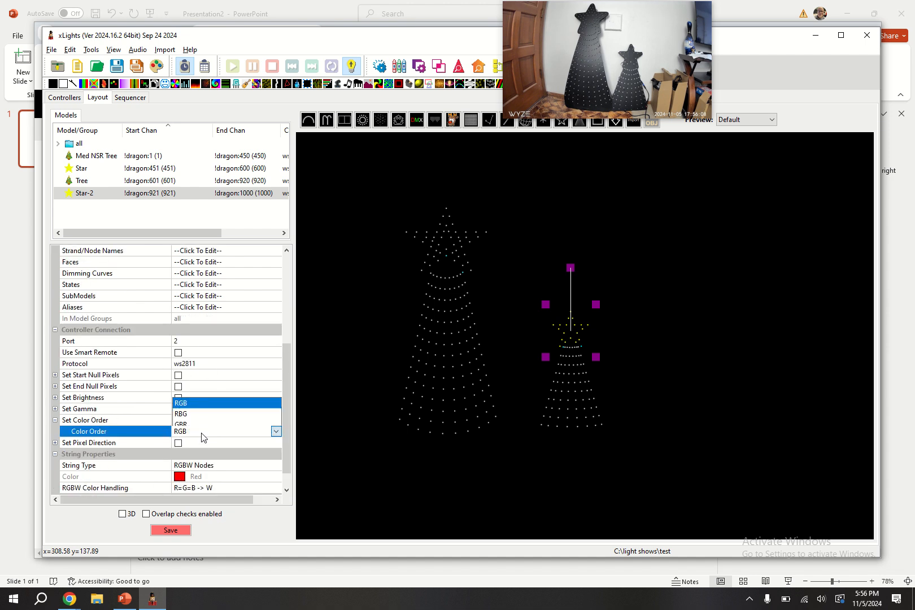
pyautogui.click(209, 302)
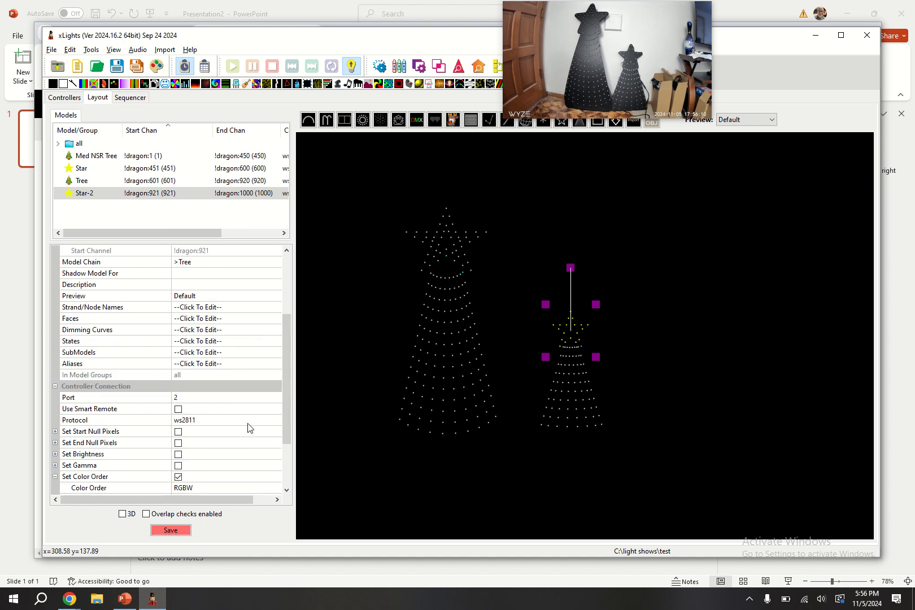
pyautogui.scroll(-1, 221, 461)
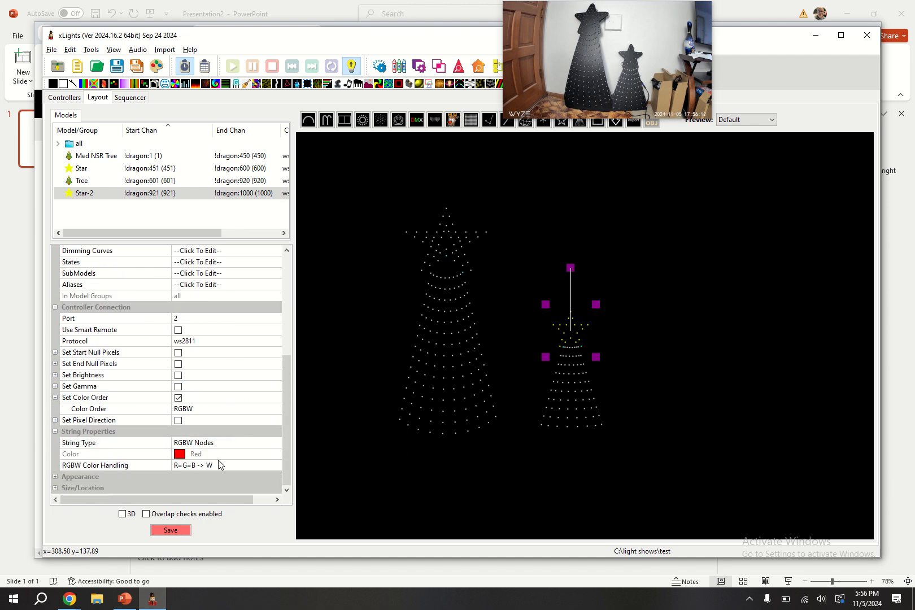
pyautogui.click(171, 530)
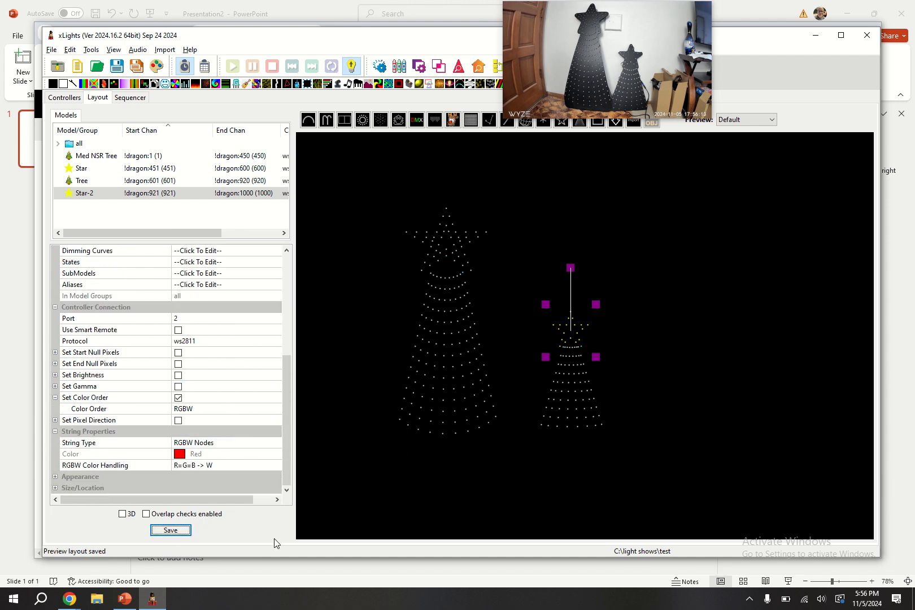
# Step: Turn off output to lights and upload the output configuration to the dragon controller
pyautogui.click(65, 98)
pyautogui.click(213, 187)
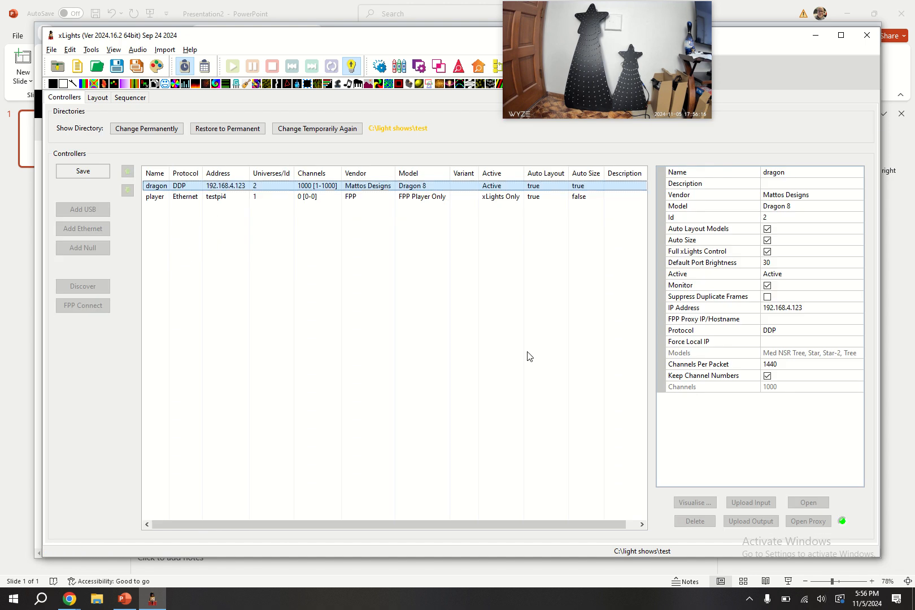
pyautogui.click(351, 69)
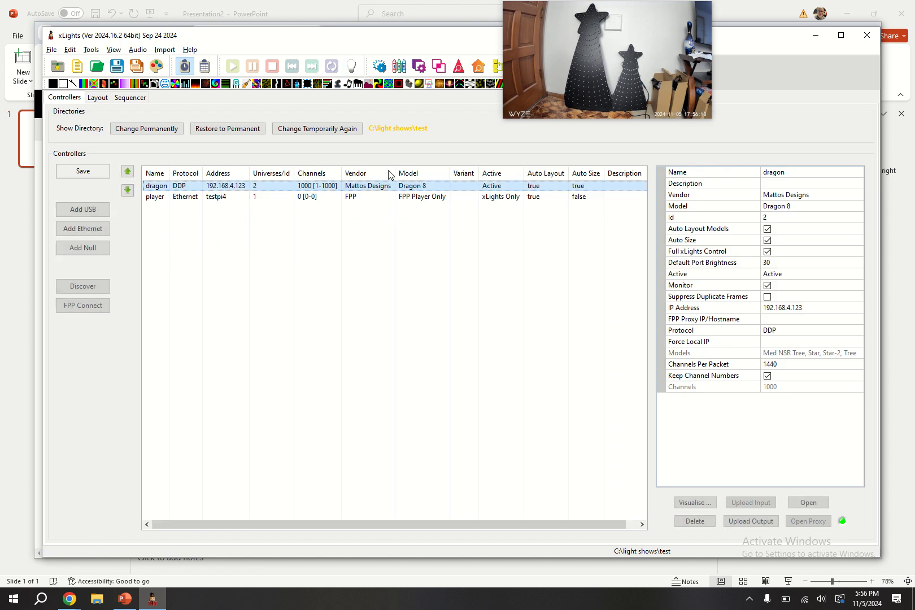
pyautogui.click(764, 515)
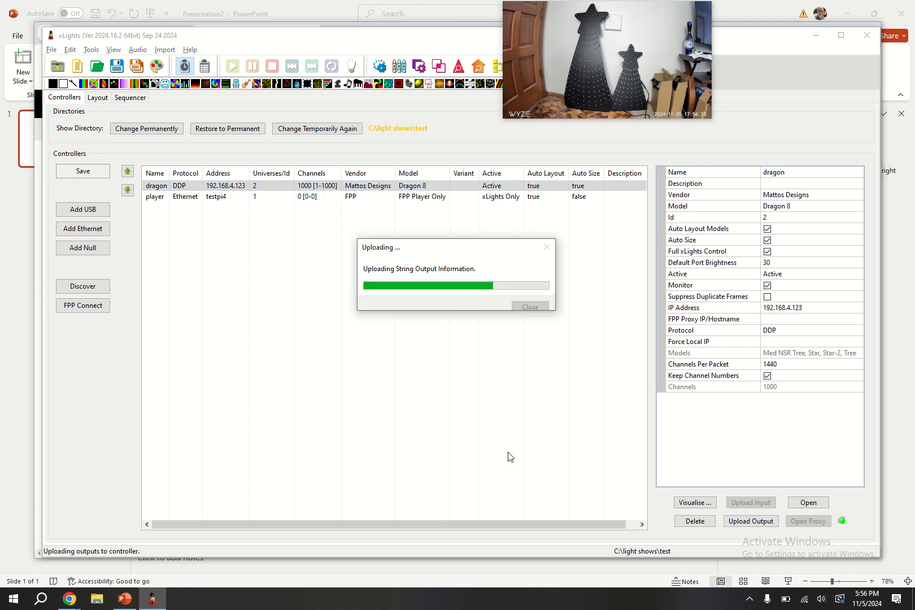
# Step: Switch to Chrome and reload the Dragon controller's Outputs page to check the Star-2 output's pixel type
pyautogui.hotkey('alt', 'Tab')
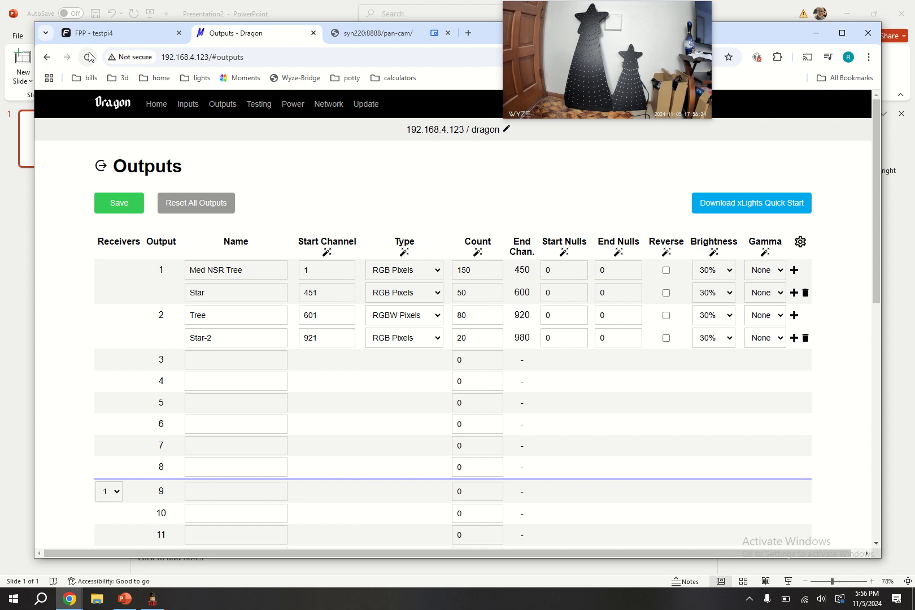
pyautogui.click(88, 57)
pyautogui.click(87, 57)
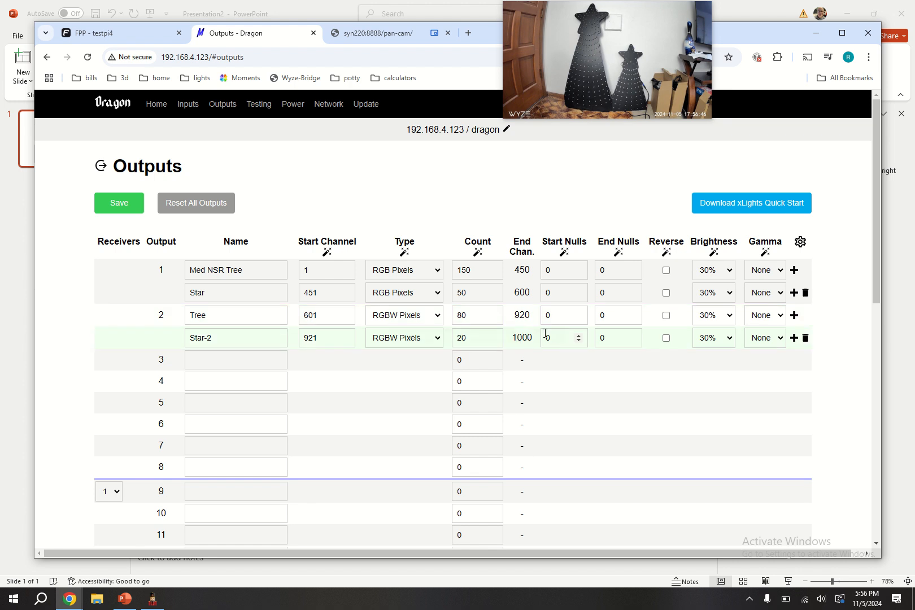
# Step: Switch back to xLights and review the dragon controller entry and the Star-2 model's color order and string properties
pyautogui.hotkey('alt', 'Tab')
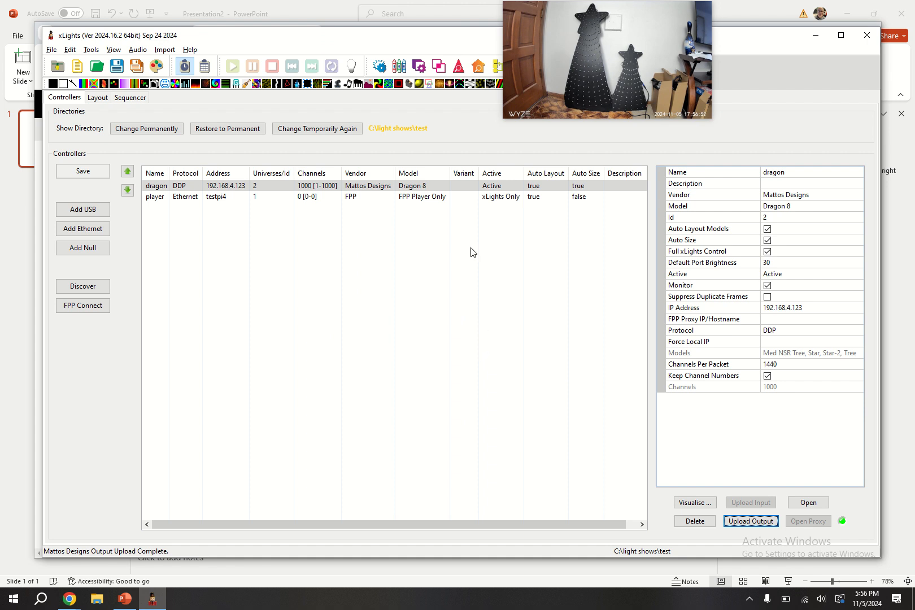
pyautogui.click(317, 187)
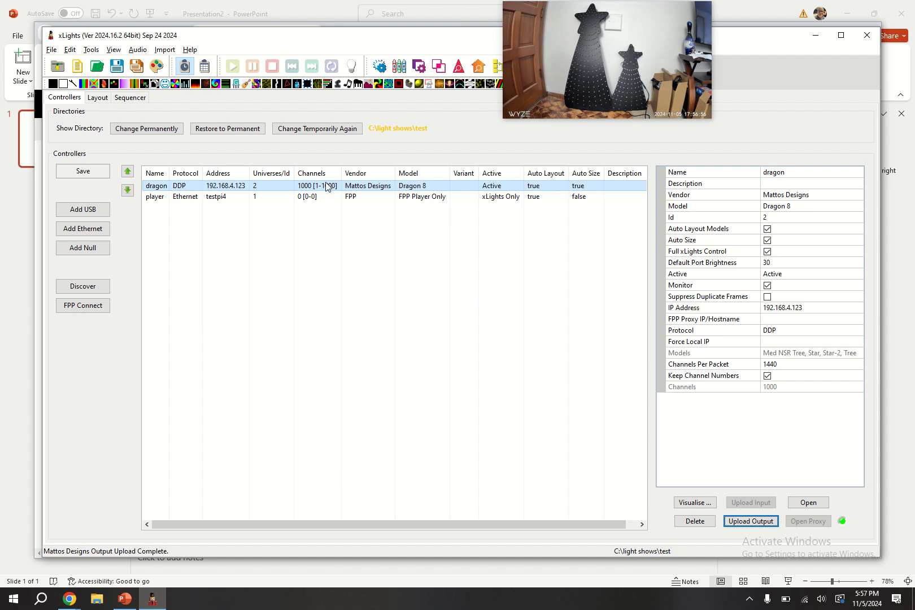
pyautogui.click(95, 99)
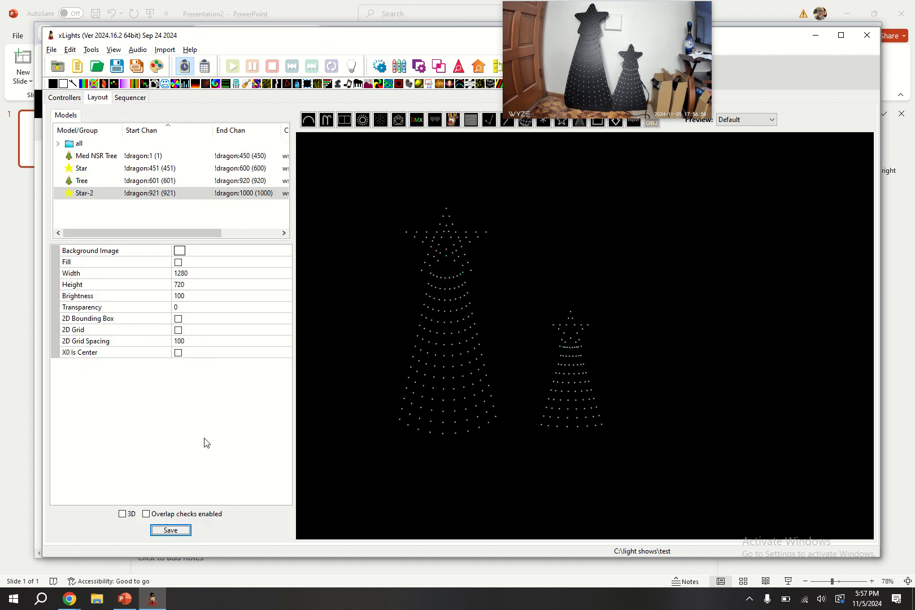
pyautogui.click(96, 195)
pyautogui.scroll(-2, 192, 449)
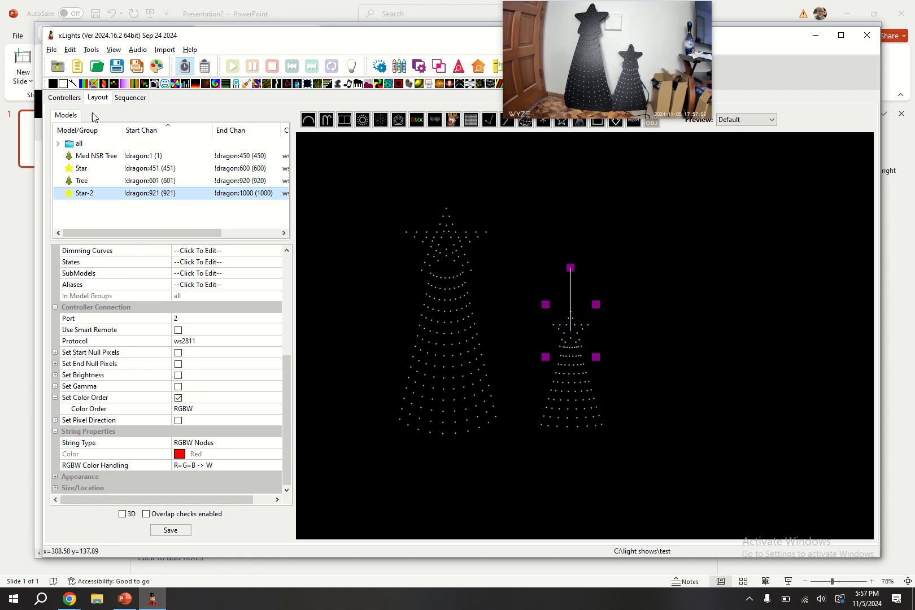
pyautogui.click(65, 99)
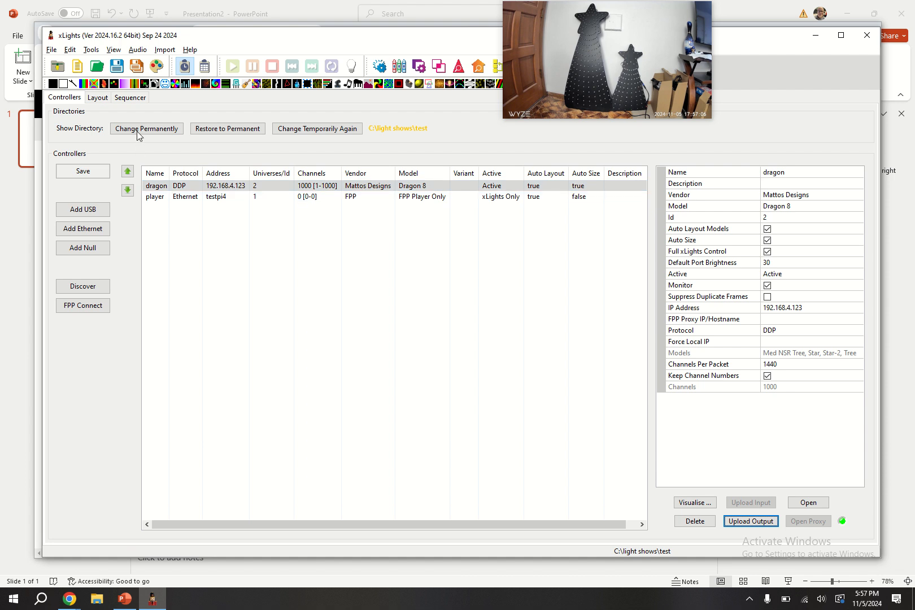
# Step: Turn on output to lights and test the On effect on the all group in red, green and blue
pyautogui.click(130, 98)
pyautogui.click(566, 260)
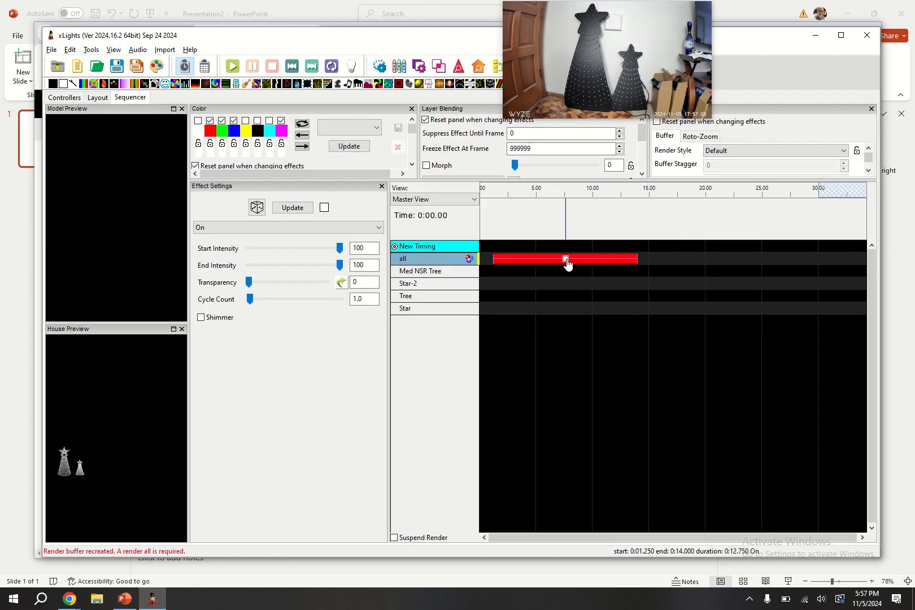
pyautogui.click(351, 66)
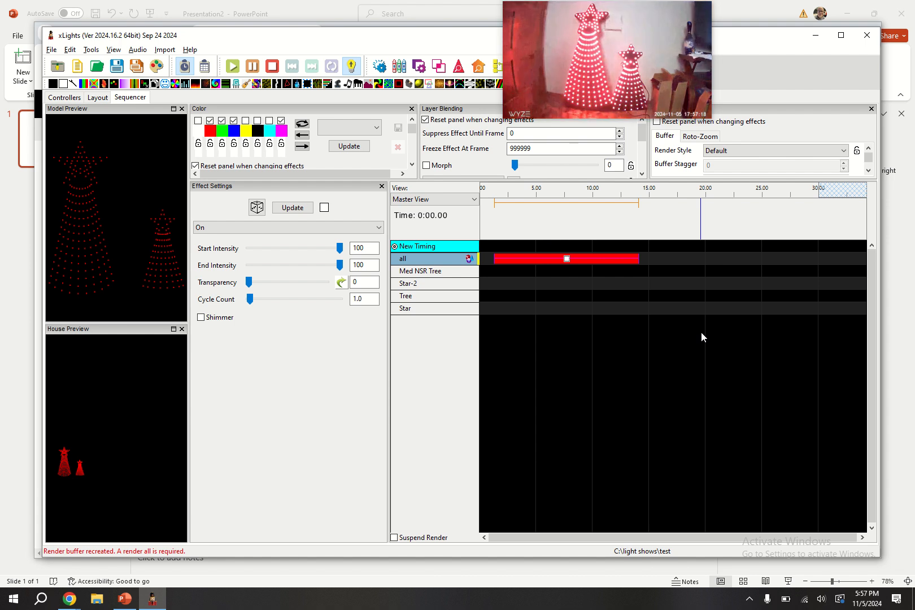
pyautogui.click(209, 121)
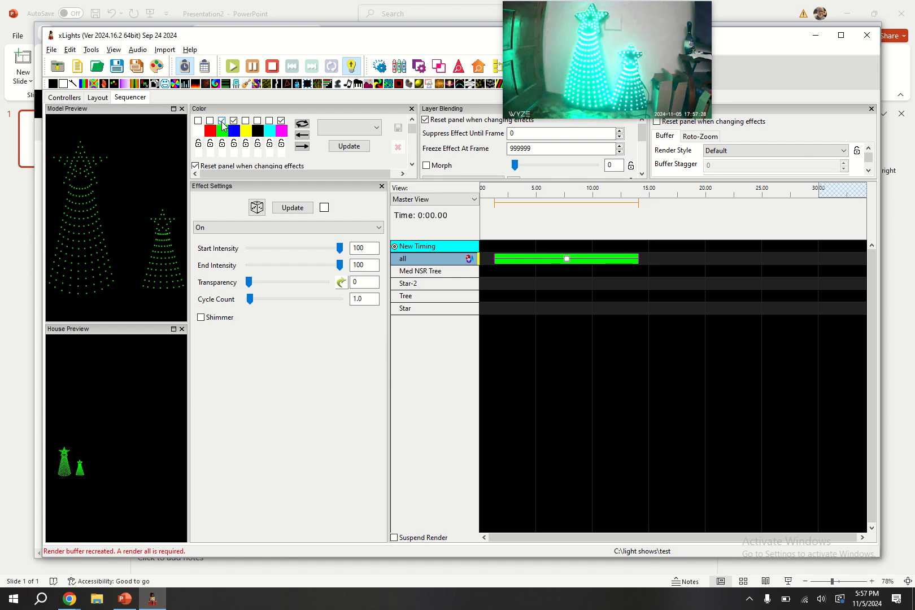
pyautogui.click(221, 121)
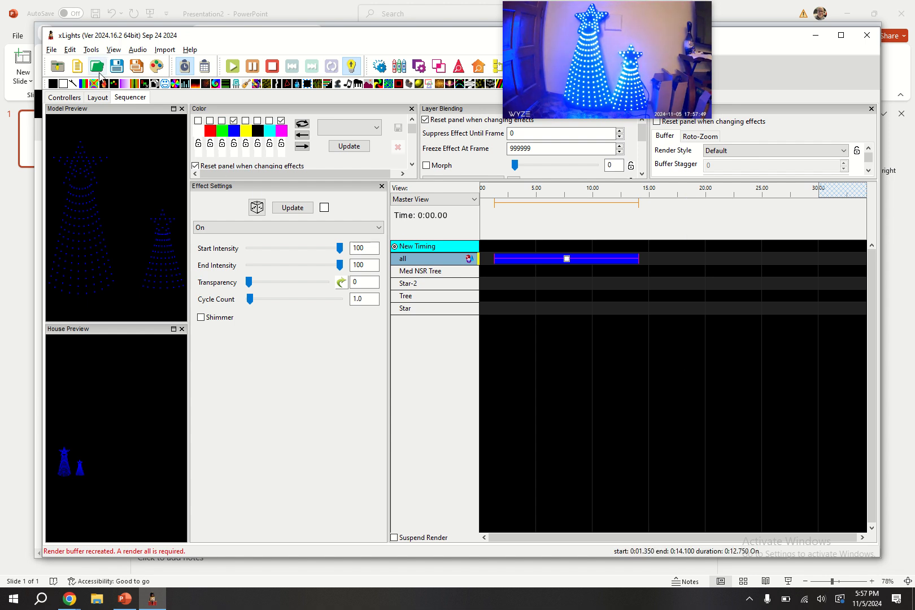
# Step: Replace the On effect on the all group with a Butterfly effect, watch it on the lights, and return to the model layout
pyautogui.moveTo(93, 84); pyautogui.dragTo(568, 261)
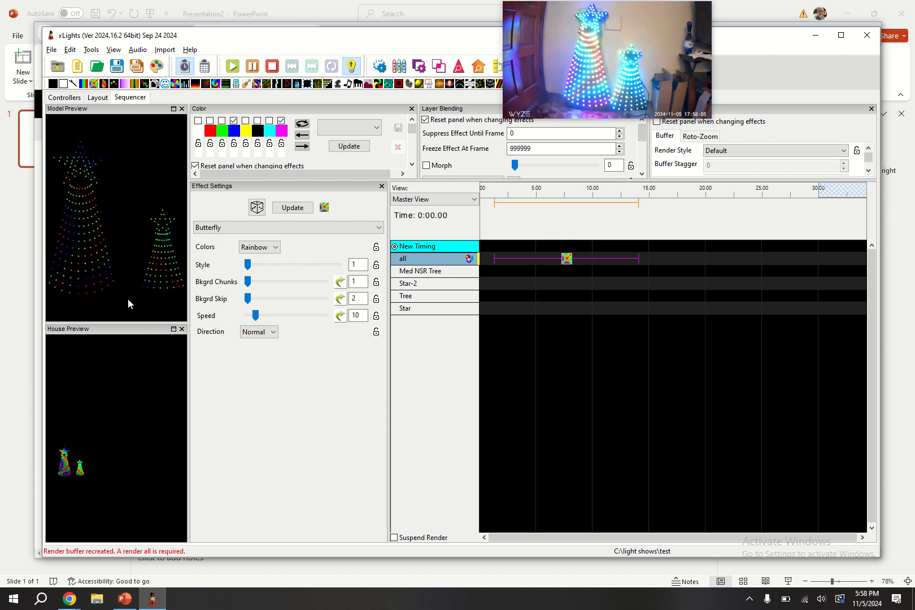
pyautogui.click(97, 97)
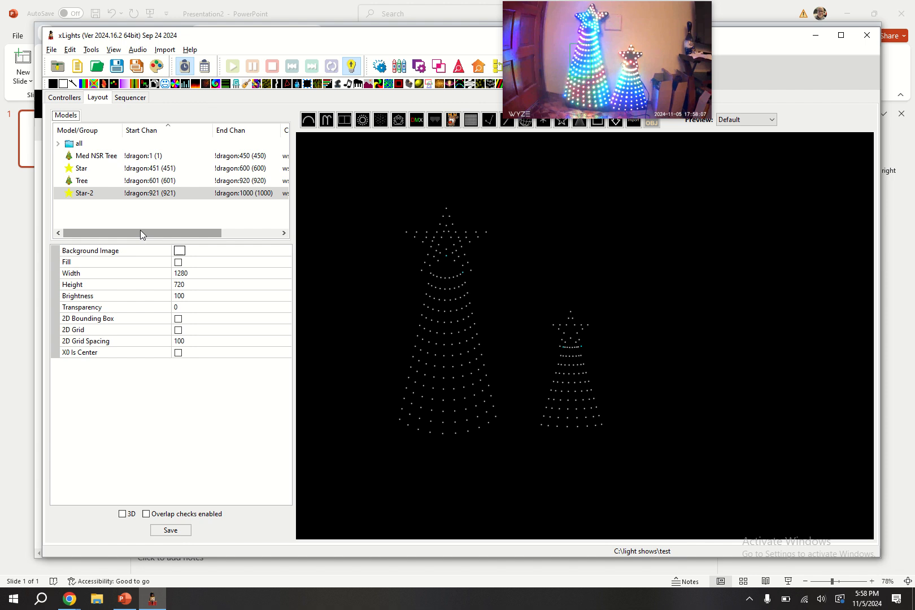
# Step: Review the Star-2 and Tree models' color order and string properties, and turn off output to lights in the sequencer
pyautogui.click(151, 180)
pyautogui.click(152, 194)
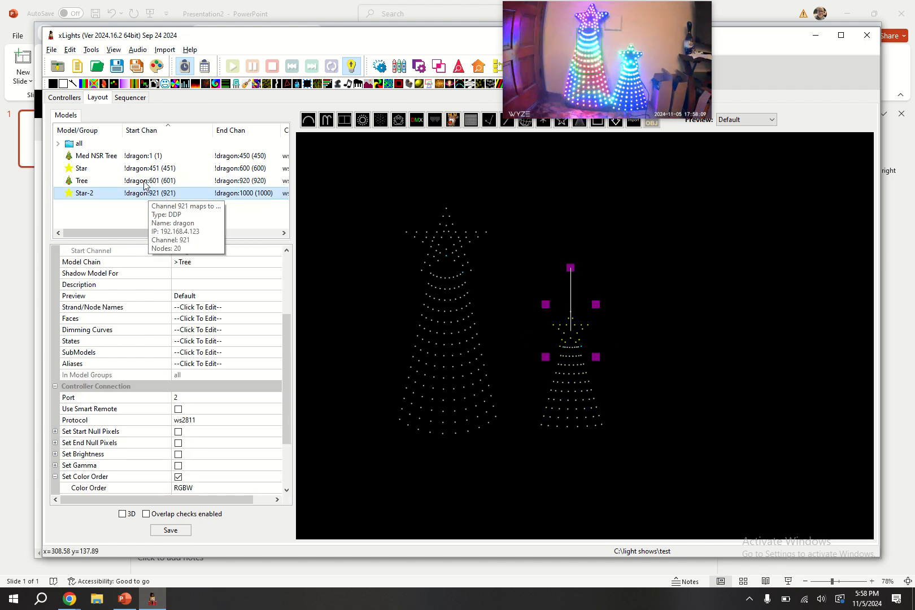
pyautogui.click(151, 181)
pyautogui.scroll(-3, 235, 463)
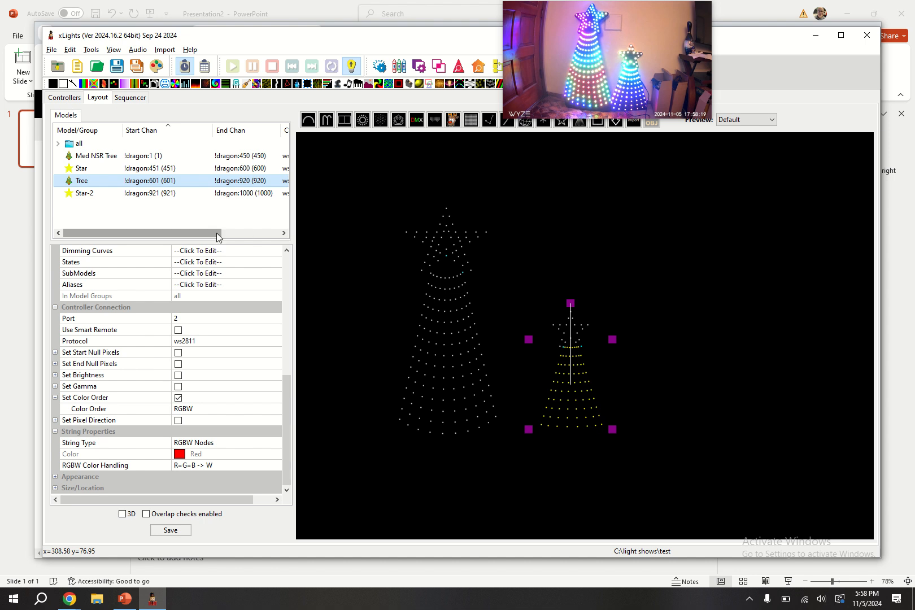
pyautogui.click(130, 97)
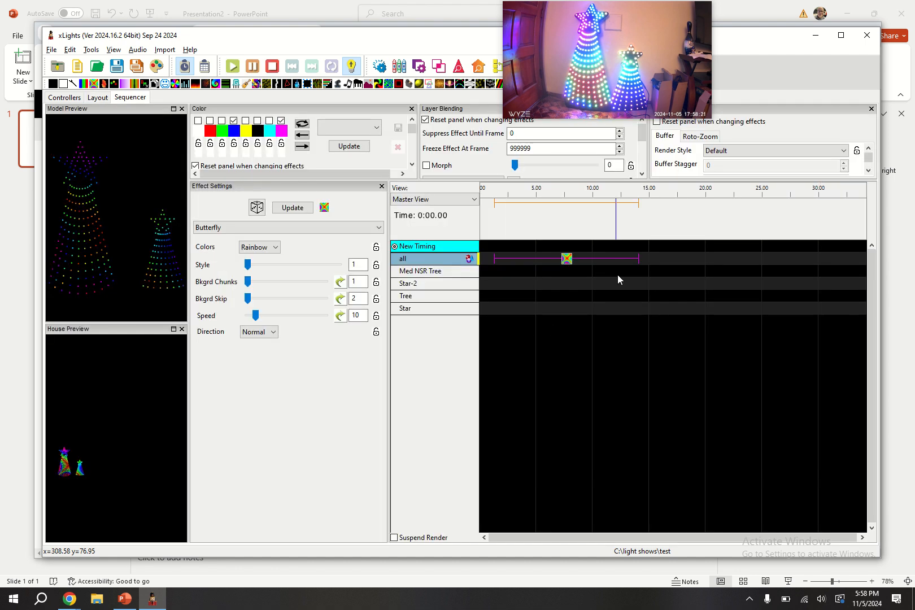
pyautogui.click(351, 66)
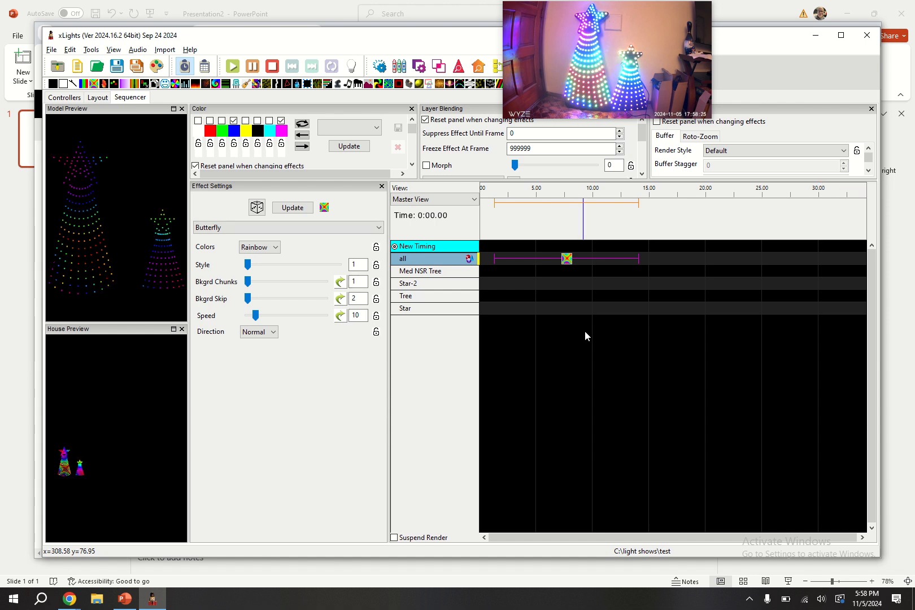
# Step: Switch to Chrome and run the Red Fade test pattern on all outputs from the Dragon controller's Testing page
pyautogui.hotkey('alt', 'Tab')
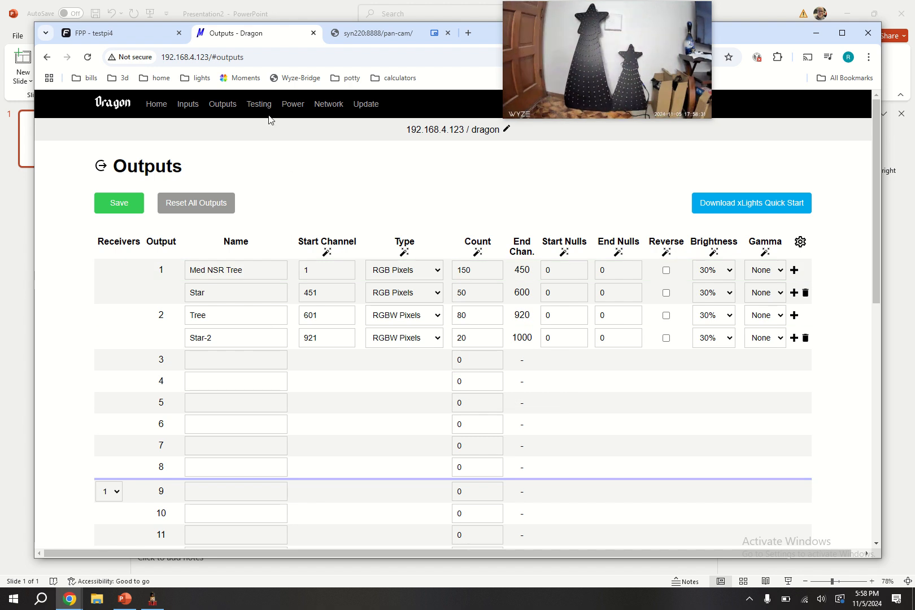
pyautogui.click(260, 106)
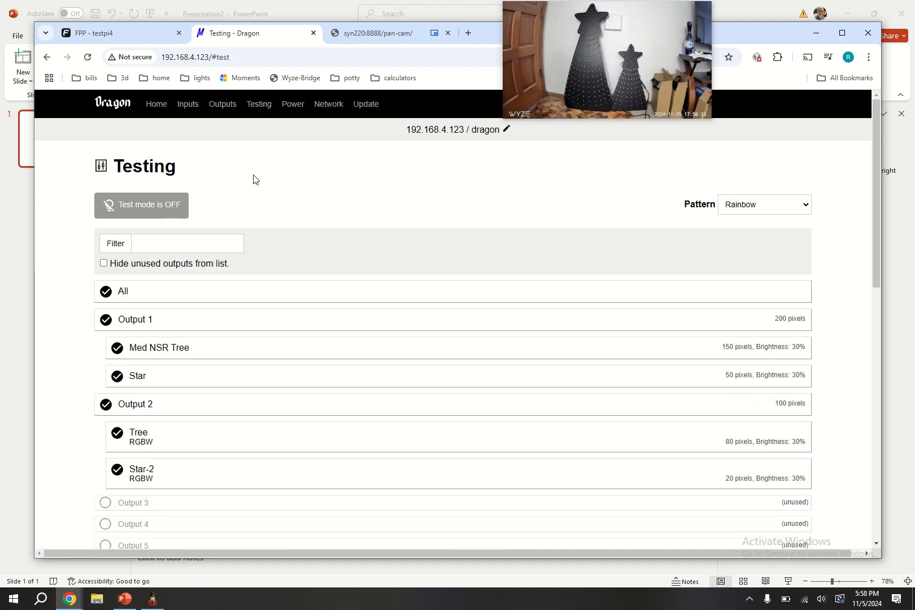
pyautogui.click(768, 208)
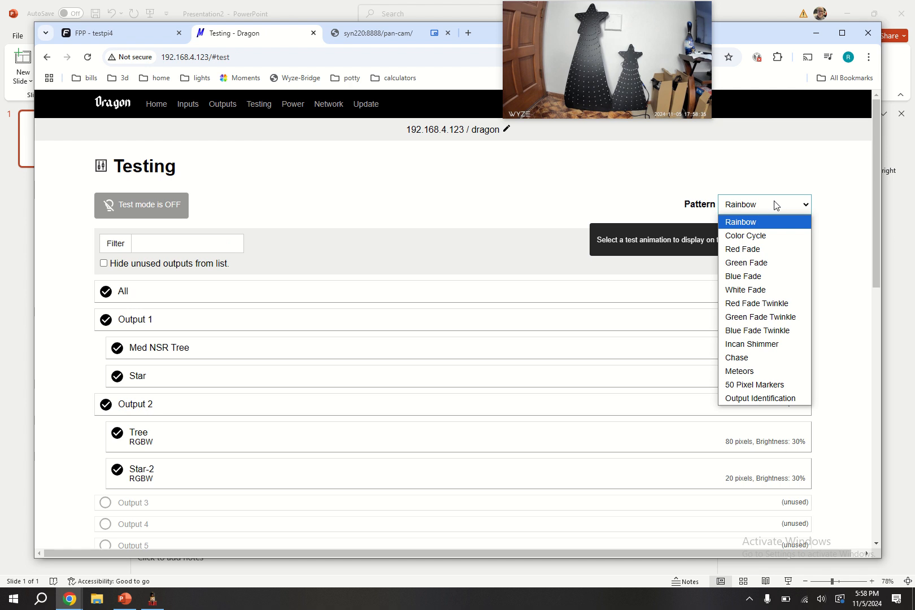
pyautogui.click(767, 250)
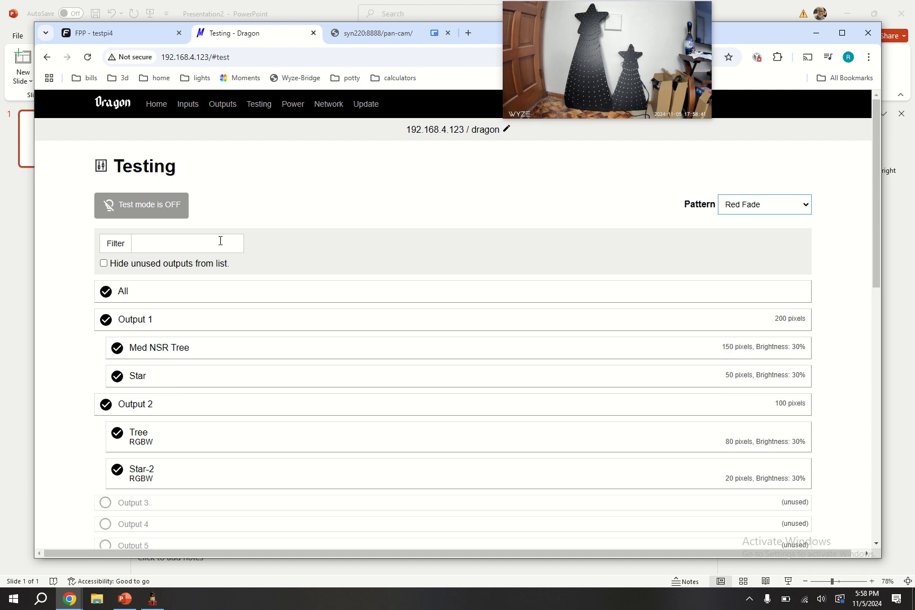
pyautogui.click(136, 206)
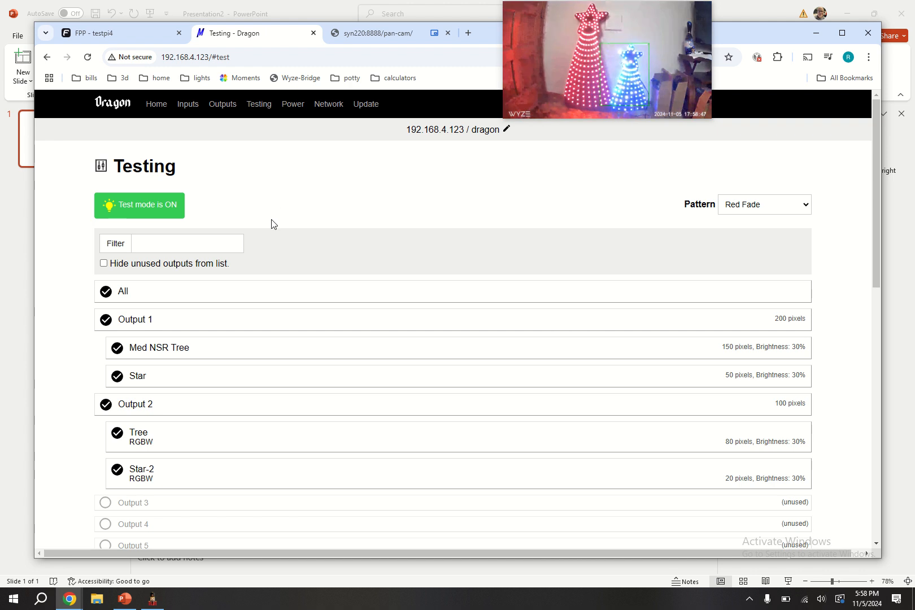
pyautogui.click(141, 209)
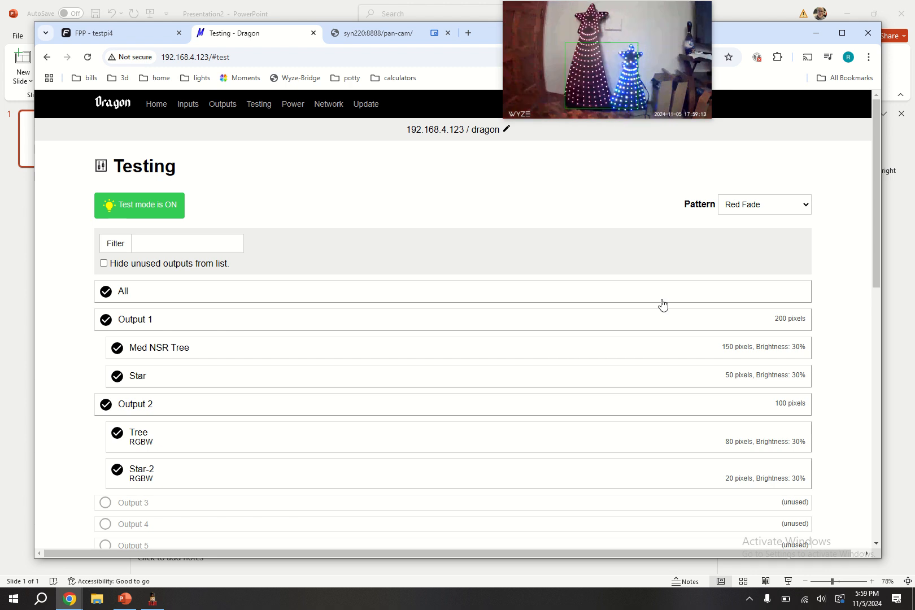
# Step: Change the running test to the Blue Fade pattern and compare the colors of both trees
pyautogui.click(783, 205)
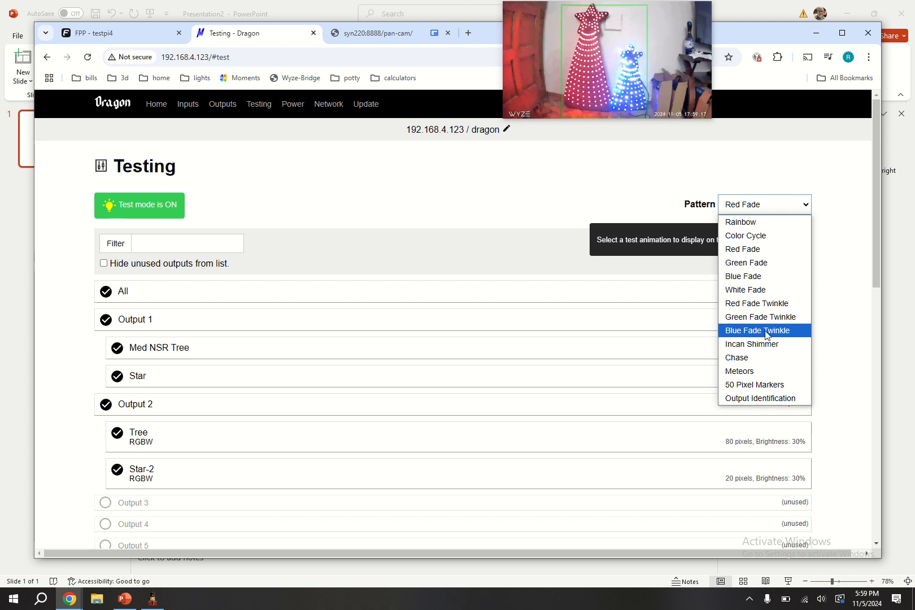
pyautogui.click(763, 276)
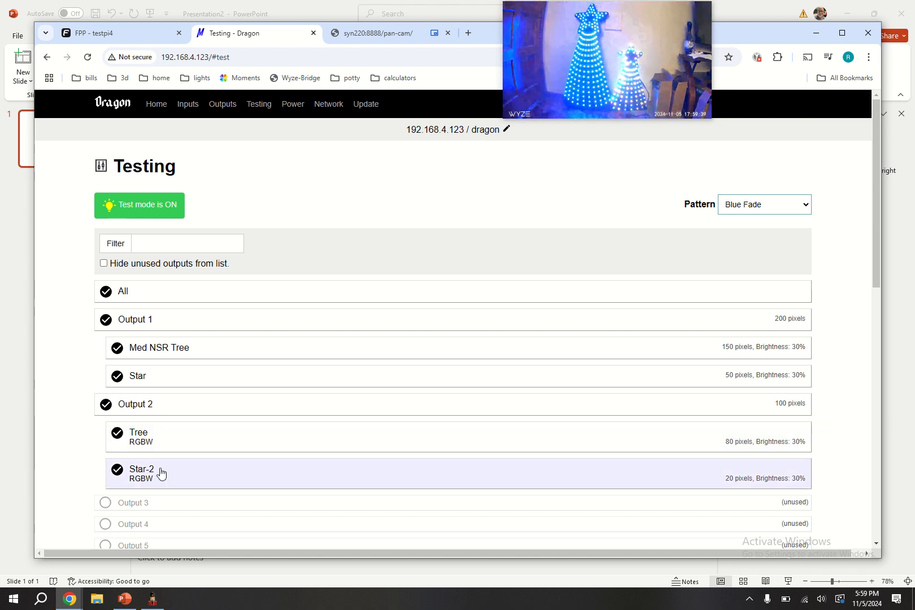
pyautogui.click(773, 210)
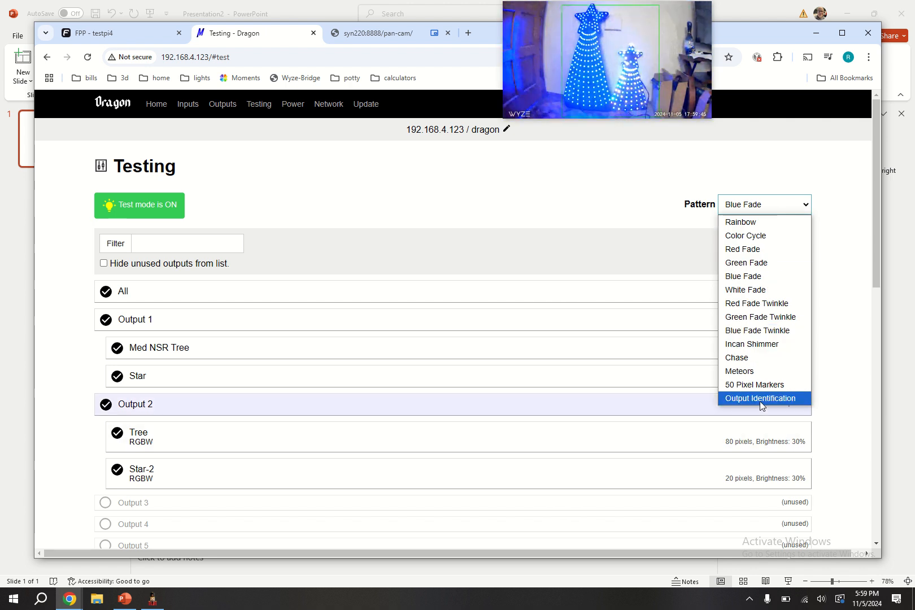
pyautogui.click(767, 277)
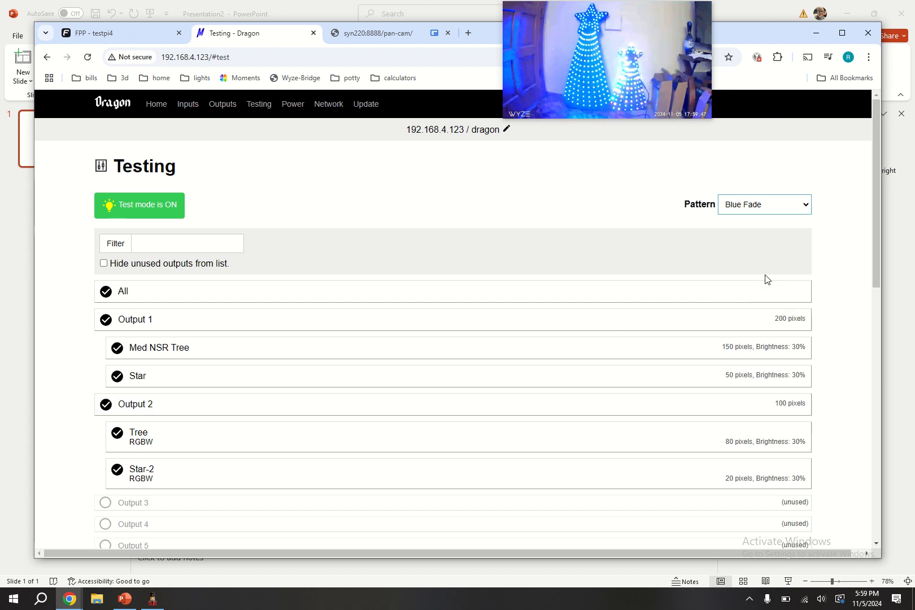
# Step: Switch the test pattern through Green Fade and Red Fade to Color Cycle, and watch the colors on both trees
pyautogui.click(768, 205)
pyautogui.click(767, 262)
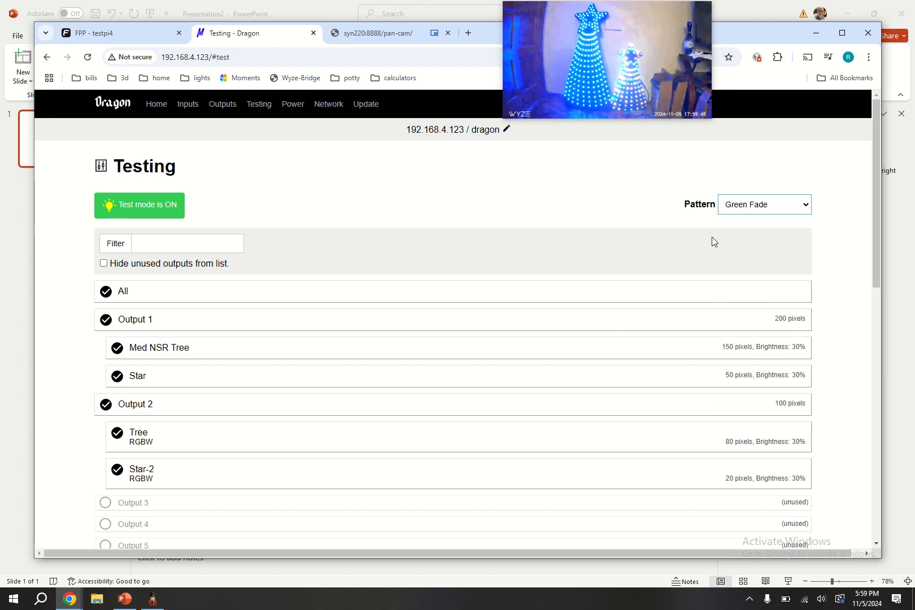
pyautogui.click(768, 205)
pyautogui.click(769, 250)
pyautogui.click(769, 205)
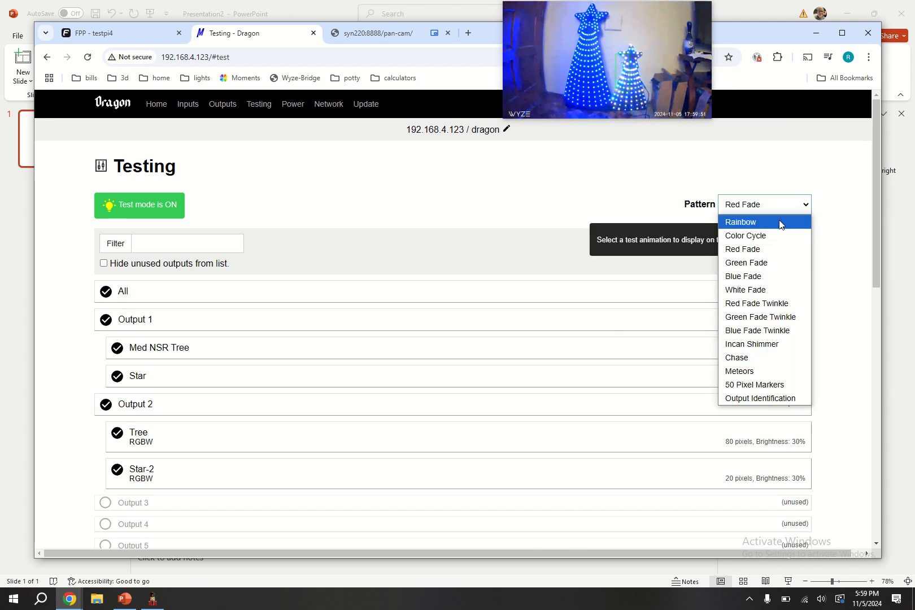
pyautogui.click(769, 235)
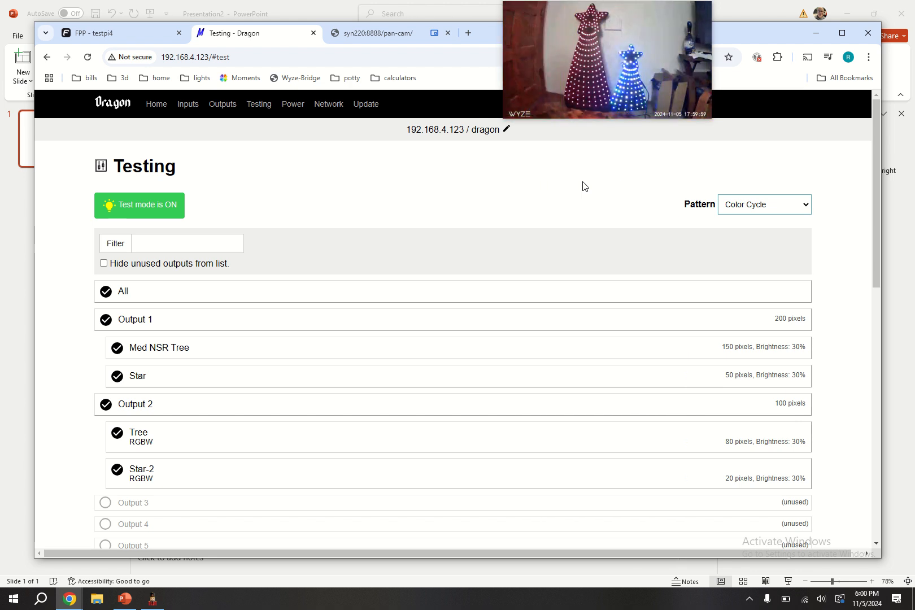
pyautogui.moveTo(597, 89)
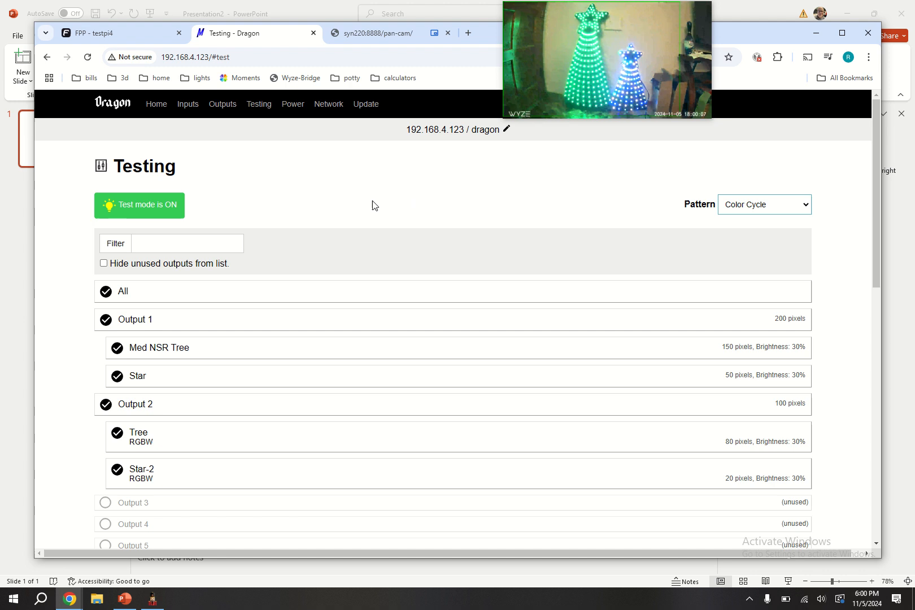
# Step: Turn off test mode on the Dragon controller's Testing page
pyautogui.click(115, 33)
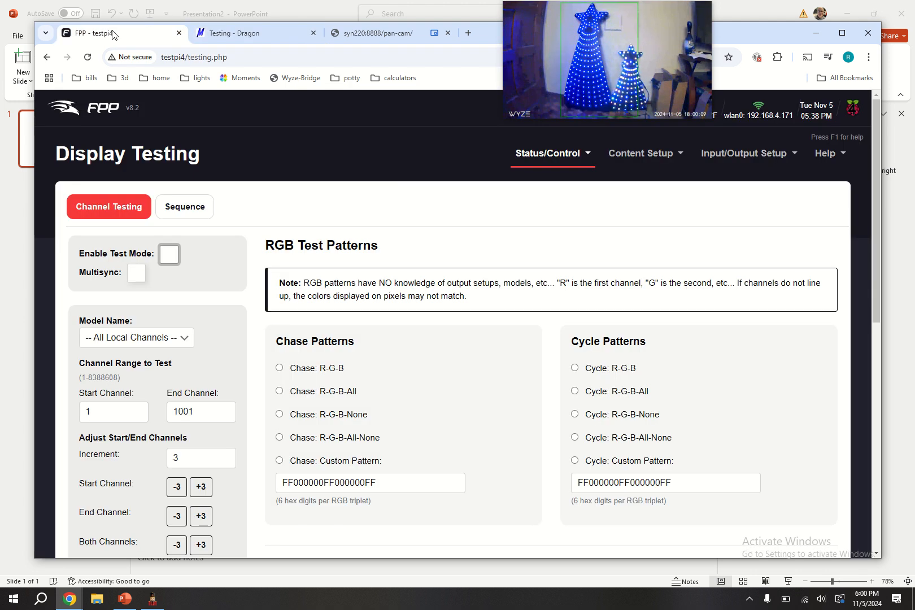
pyautogui.click(245, 33)
pyautogui.click(141, 205)
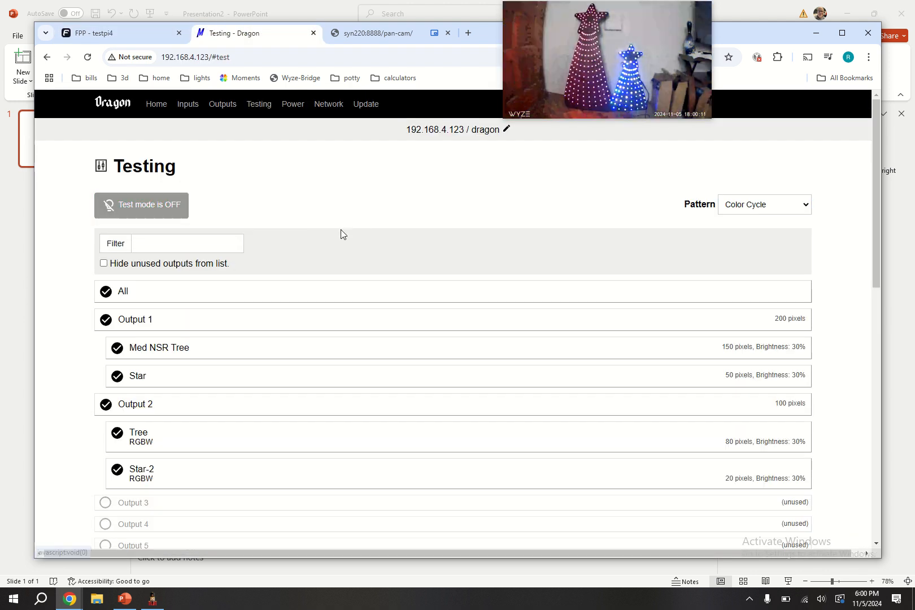
# Step: Reload the FPP page, check the dragon entry in the channel outputs, and return to Display Testing
pyautogui.click(126, 32)
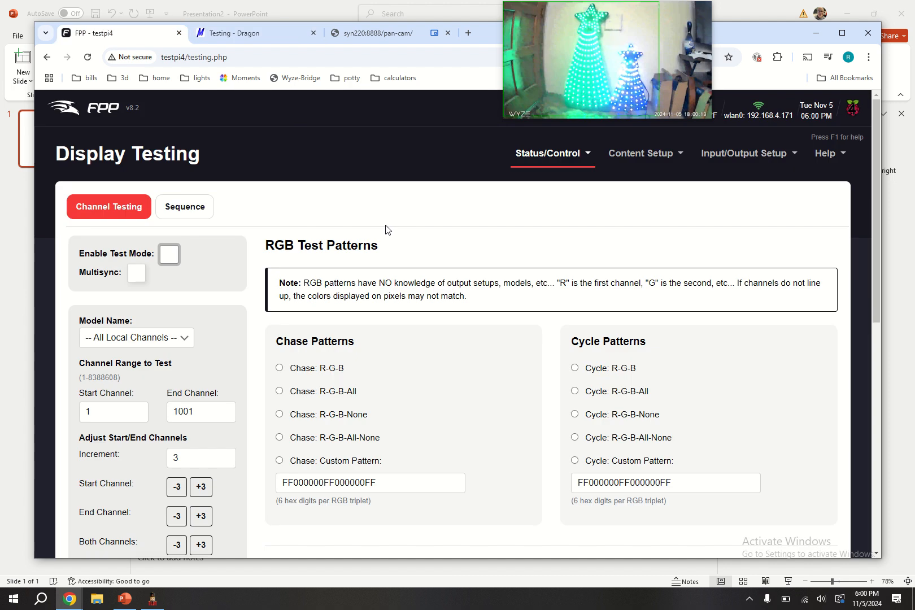
pyautogui.click(88, 57)
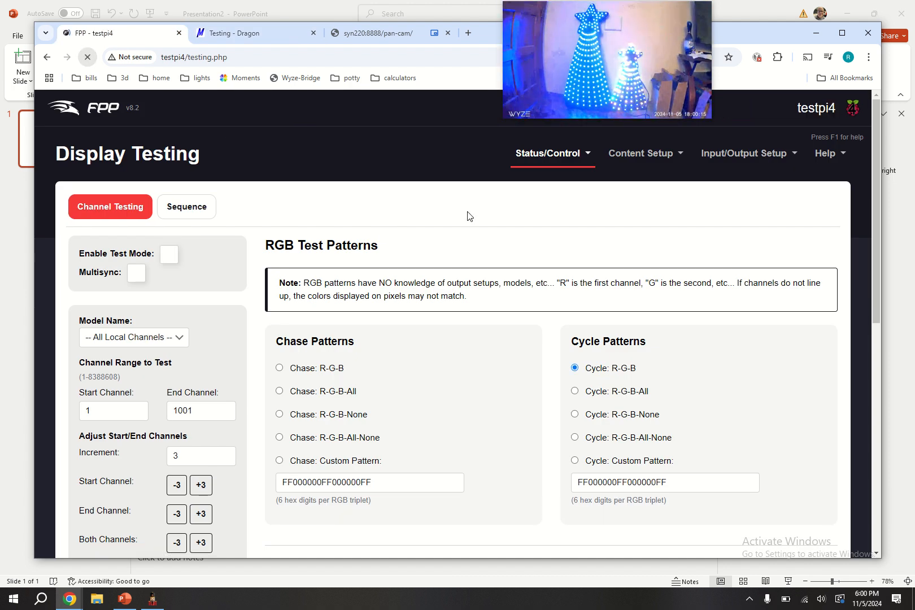
pyautogui.click(729, 154)
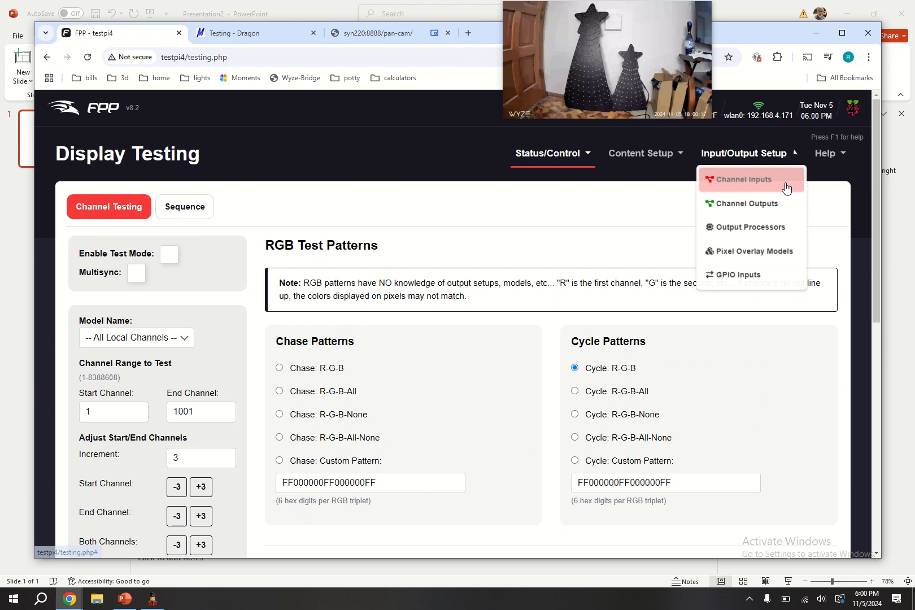
pyautogui.click(753, 204)
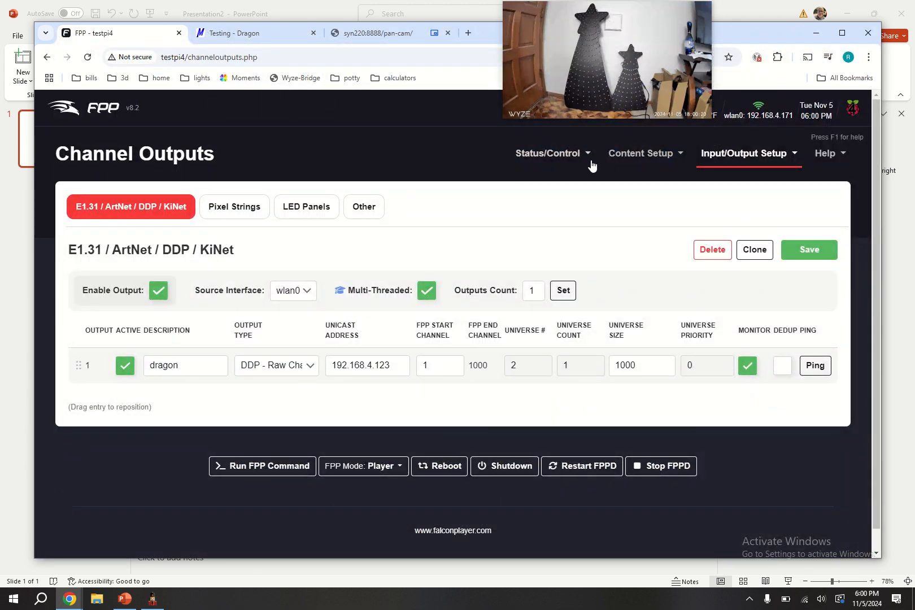
pyautogui.click(542, 153)
pyautogui.click(552, 383)
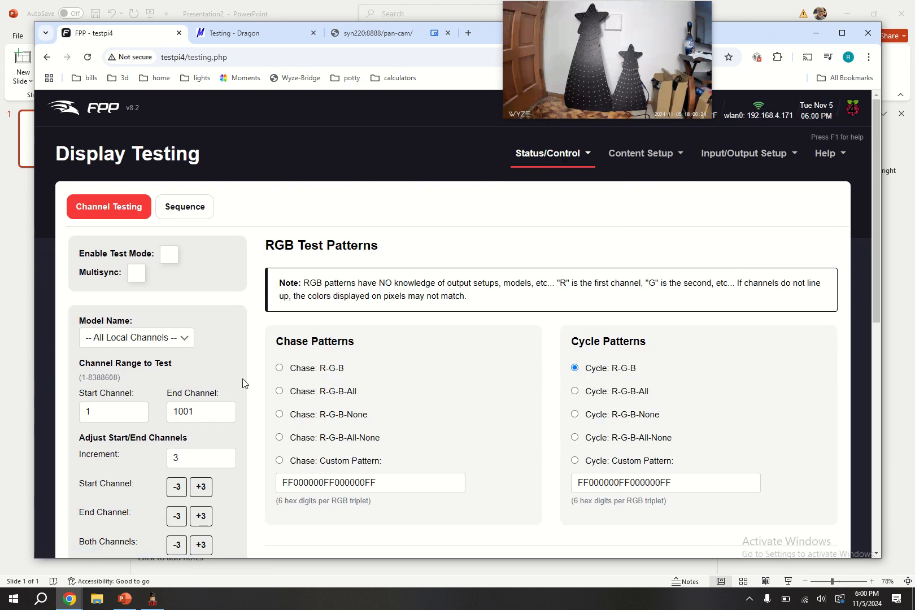
# Step: Enable FPP test mode with the Cycle: R-G-B pattern on channels 1 to 1001 and look over the other test patterns
pyautogui.click(168, 265)
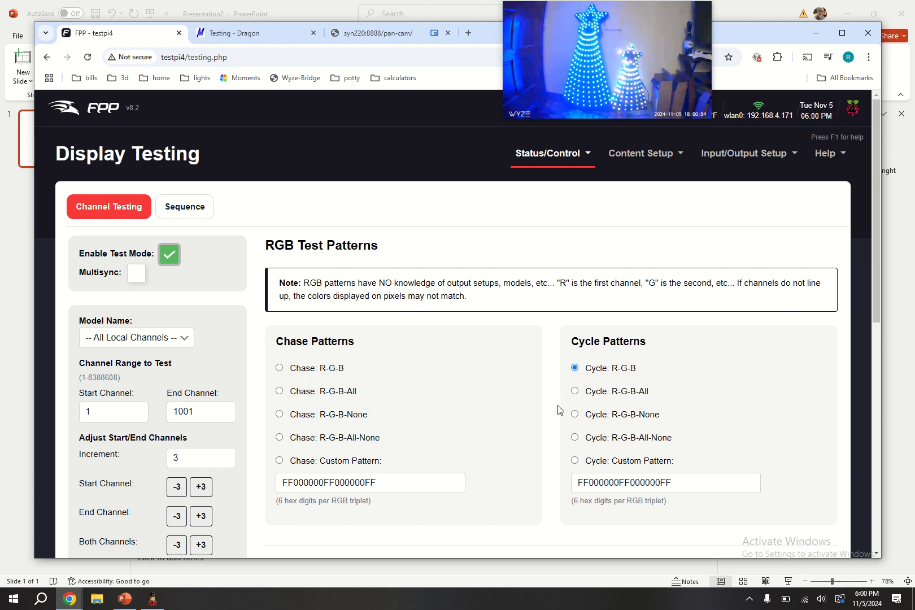
pyautogui.scroll(-6, 556, 408)
pyautogui.scroll(4, 553, 404)
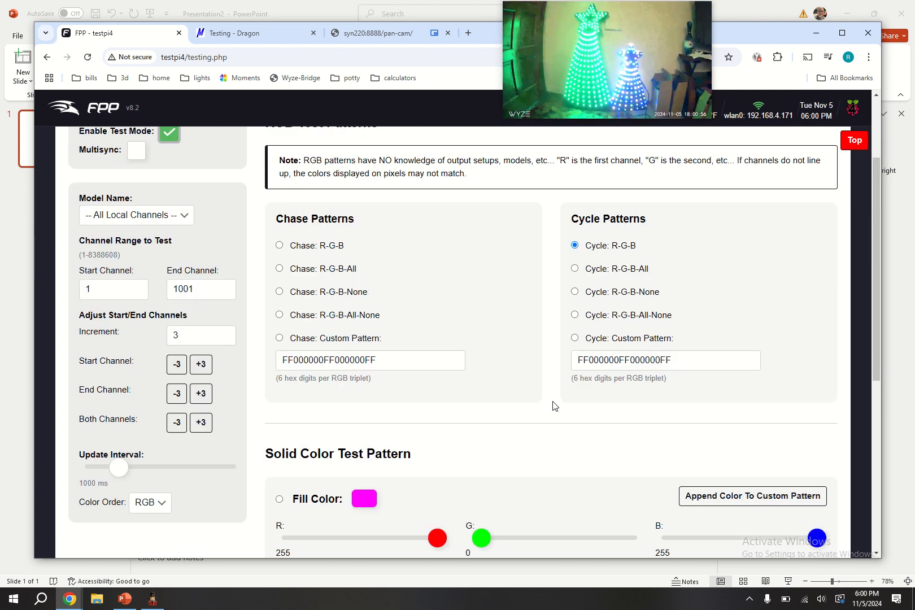
pyautogui.scroll(2, 573, 409)
pyautogui.scroll(-4, 432, 410)
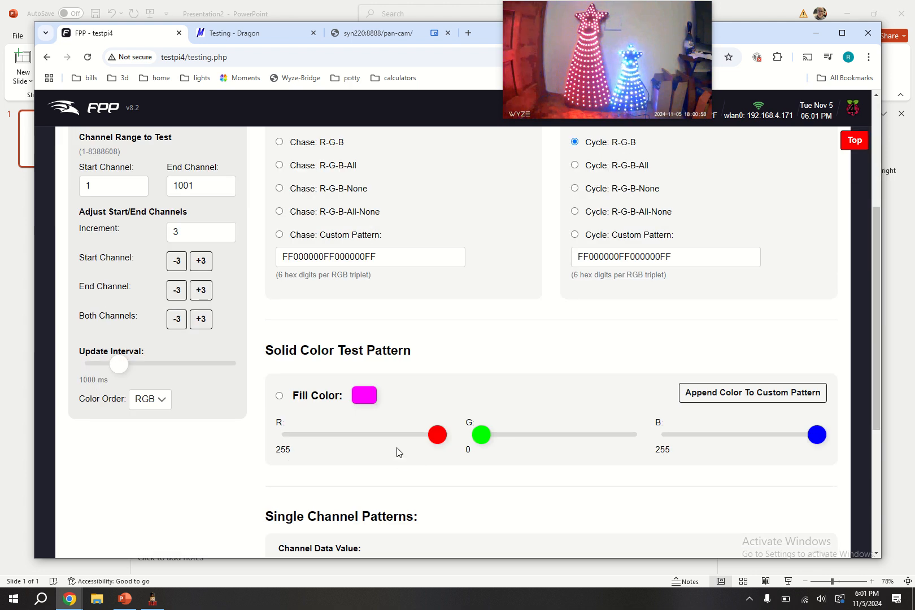
# Step: Test a solid red fill color by setting blue to 0, and disable FPP test mode
pyautogui.click(279, 395)
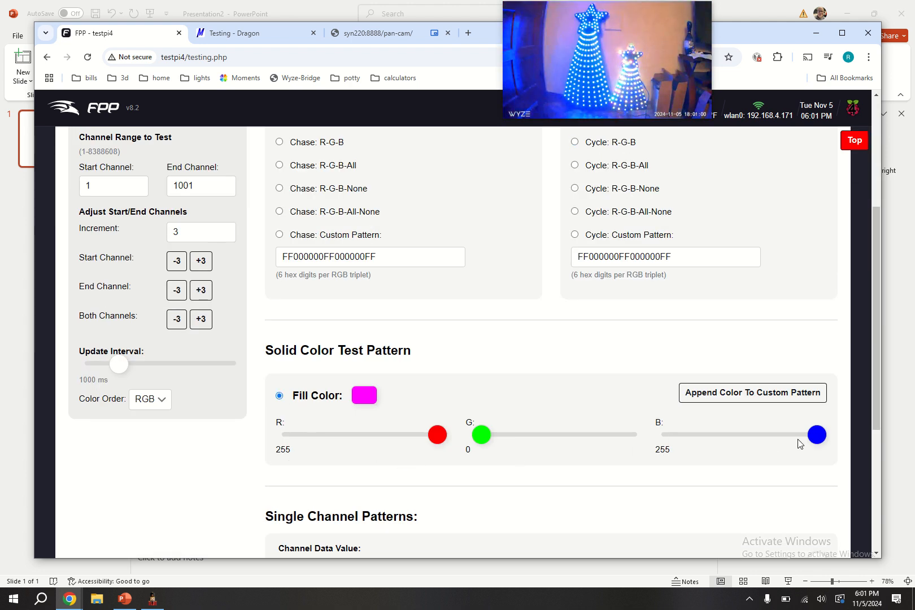
pyautogui.moveTo(815, 435); pyautogui.dragTo(654, 445)
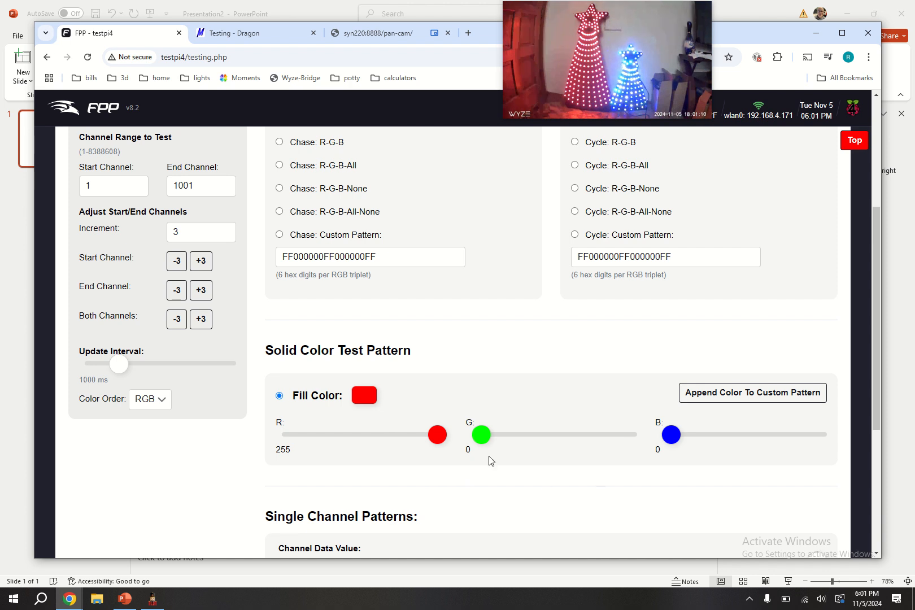
pyautogui.scroll(-4, 558, 392)
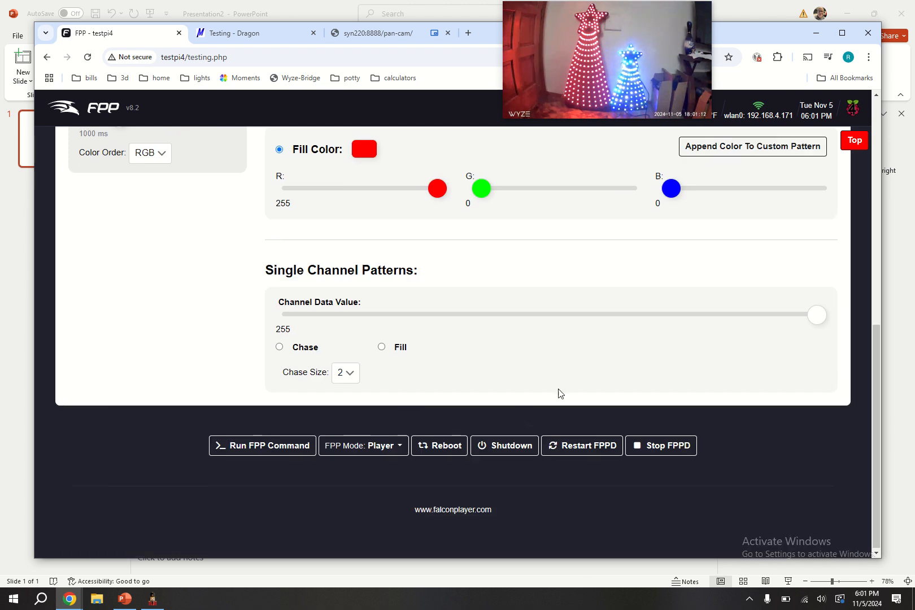
pyautogui.scroll(8, 500, 425)
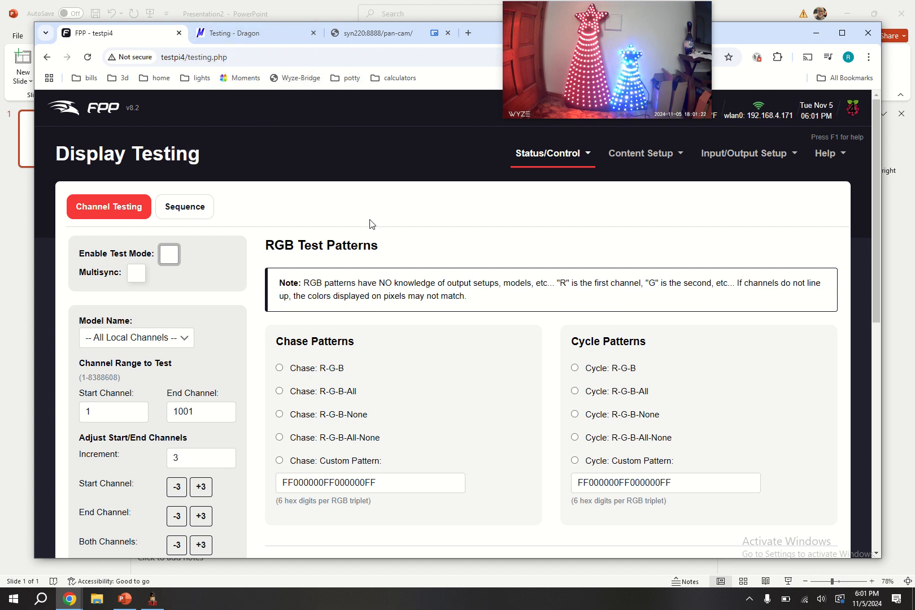
# Step: Switch to xLights, replace the all group's Butterfly effect with a blue On effect, and turn on output to lights
pyautogui.hotkey('alt', 'Tab')
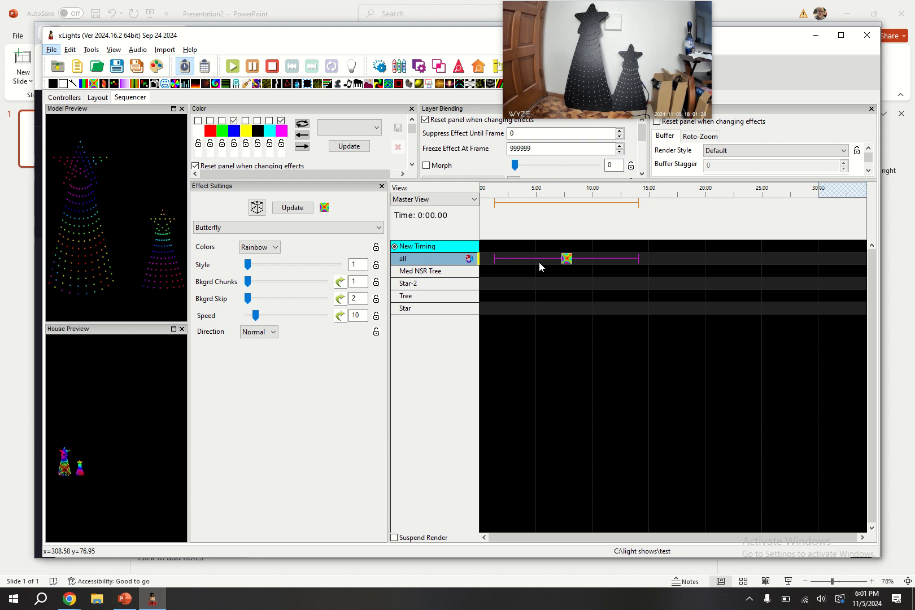
pyautogui.moveTo(62, 83)
pyautogui.mouseDown()
pyautogui.moveTo(592, 273)
pyautogui.moveTo(567, 259)
pyautogui.mouseUp()
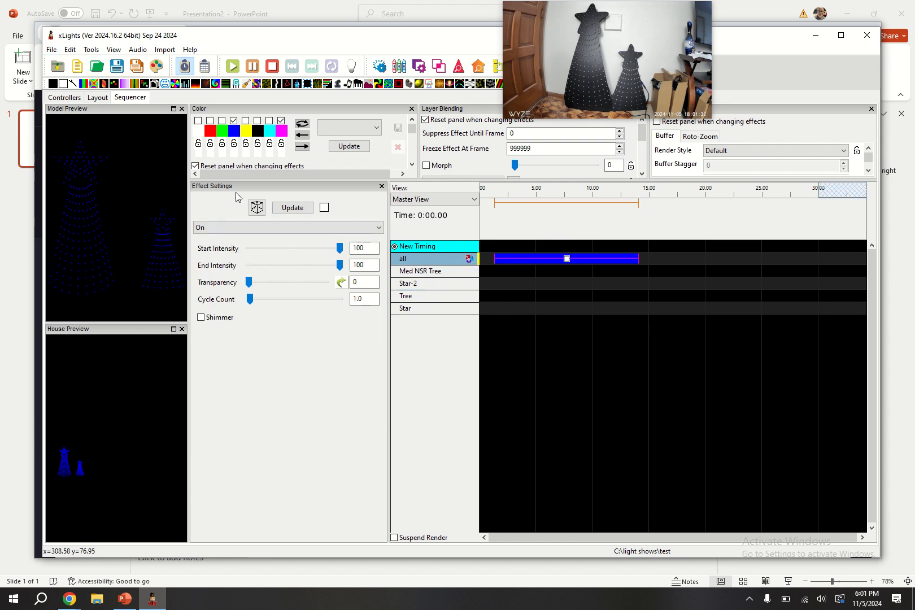
pyautogui.click(351, 66)
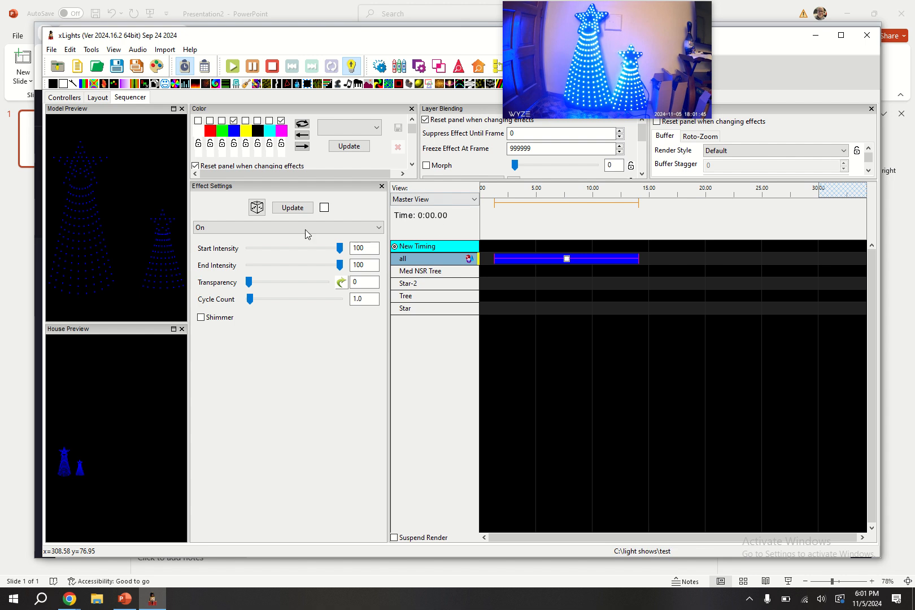
# Step: Change the all group's On effect to red and turn off output to lights
pyautogui.click(210, 121)
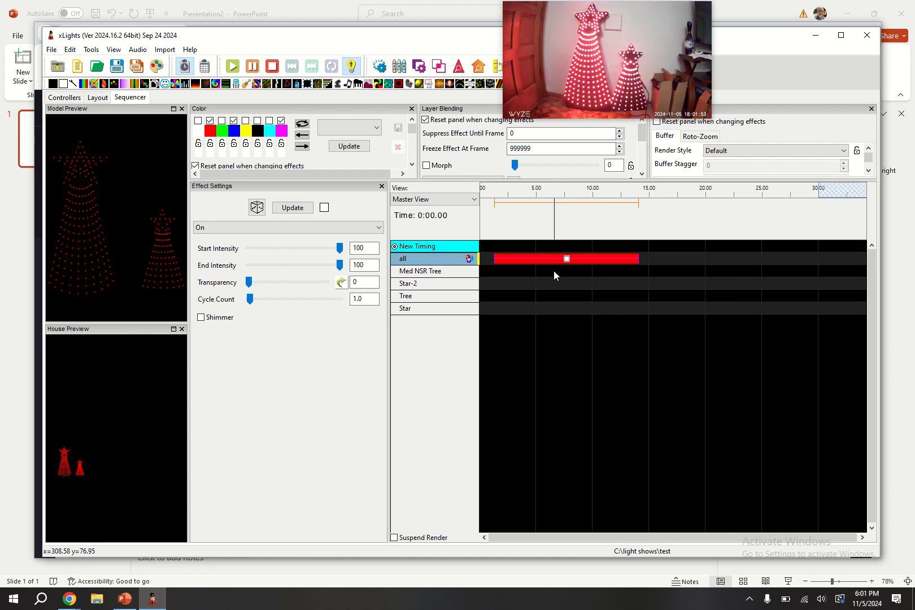
pyautogui.click(351, 66)
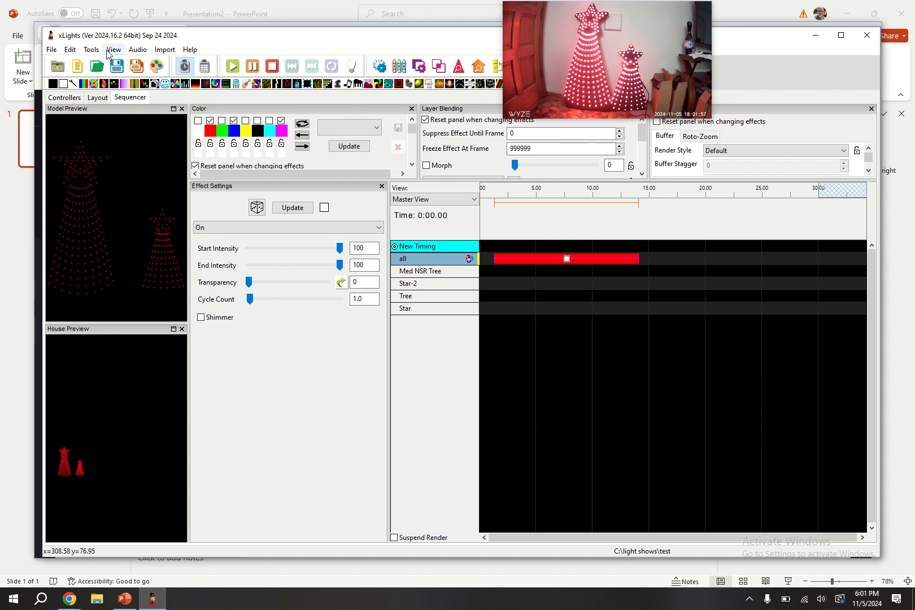
# Step: Open the Test Lights tool and look over its models and the dragon controller's Pixel Port 1 assignments
pyautogui.click(91, 50)
pyautogui.click(103, 61)
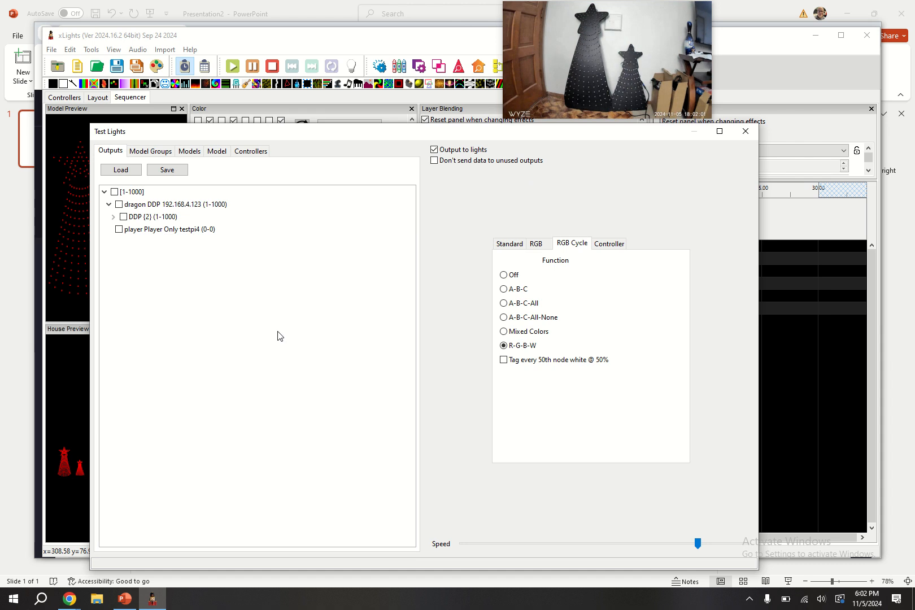
pyautogui.click(190, 153)
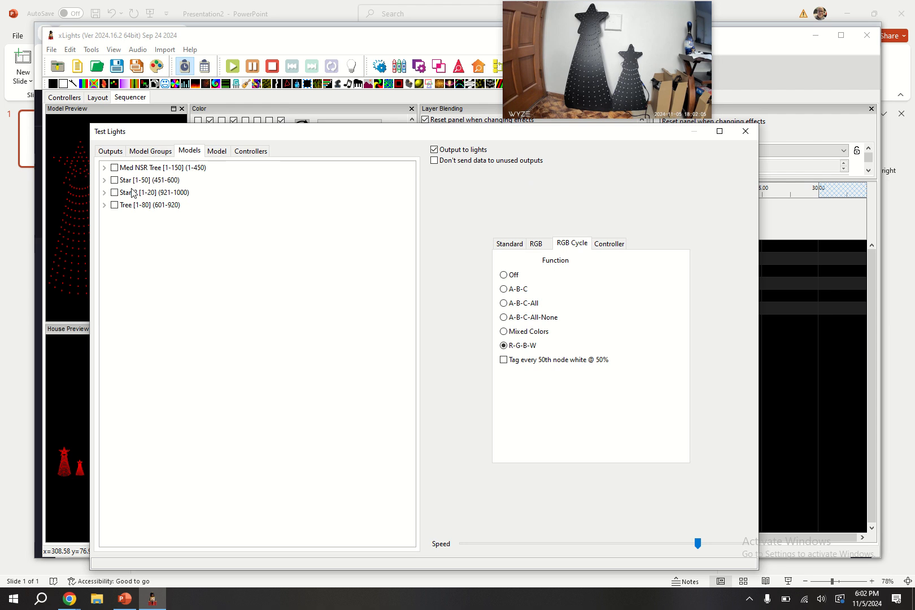
pyautogui.click(254, 153)
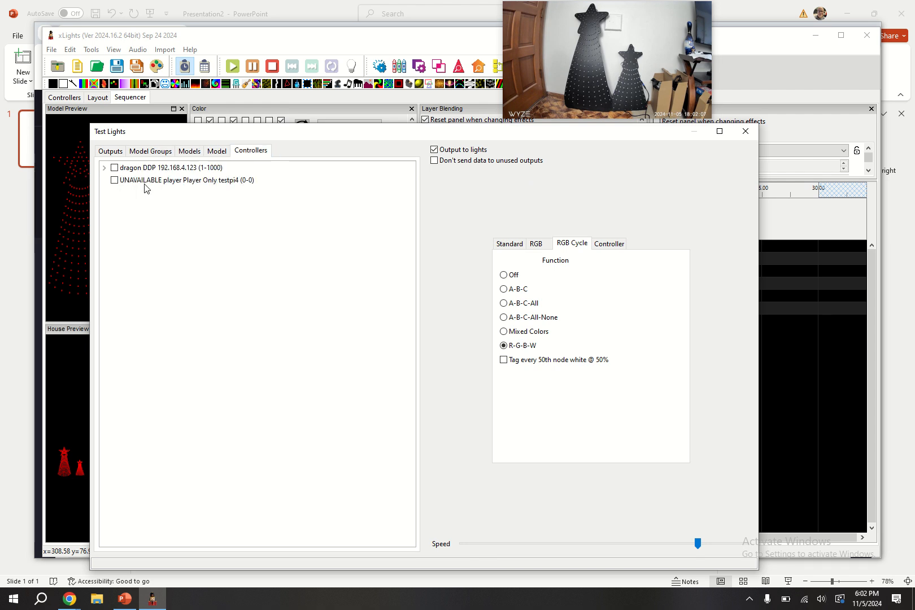
pyautogui.click(104, 167)
pyautogui.click(109, 180)
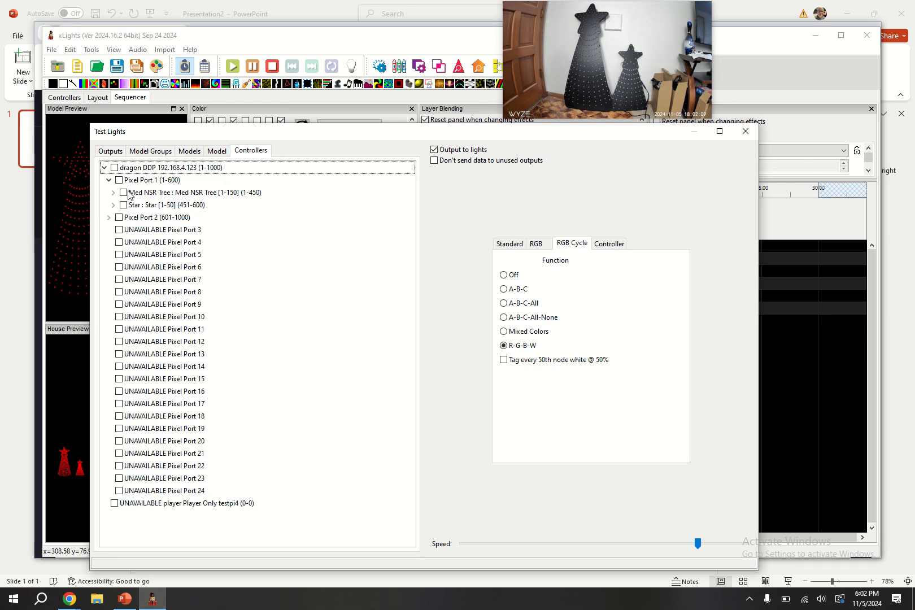
# Step: Select a block of nodes in the upper Med NSR Tree and a row near its base for the R-G-B-W test
pyautogui.click(217, 156)
pyautogui.click(189, 151)
pyautogui.click(214, 151)
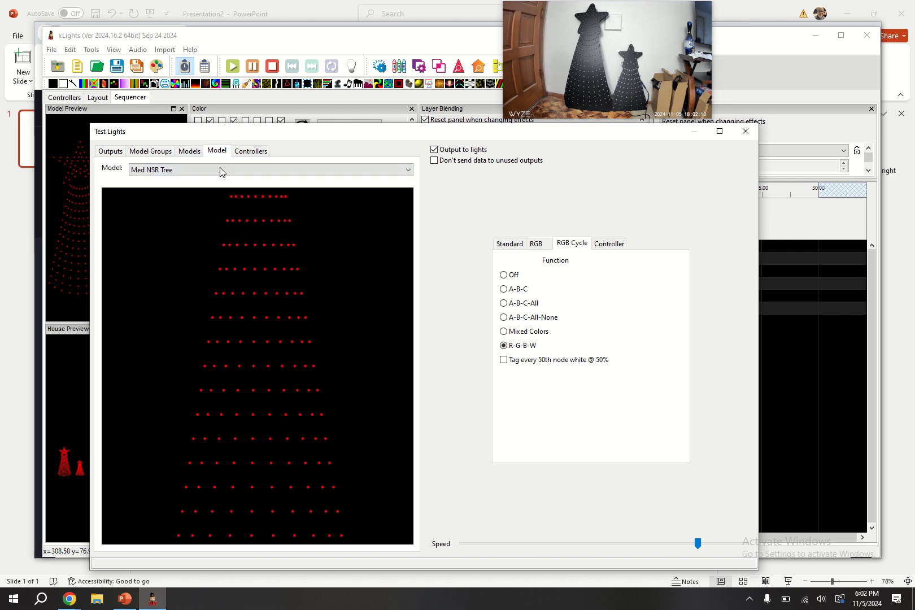
pyautogui.click(185, 170)
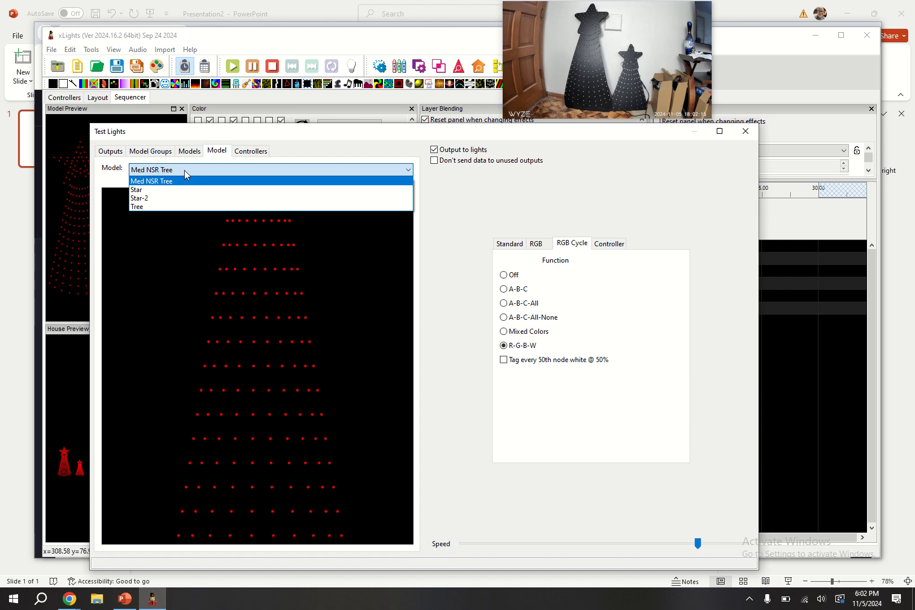
pyautogui.click(185, 170)
pyautogui.moveTo(261, 210); pyautogui.dragTo(307, 332)
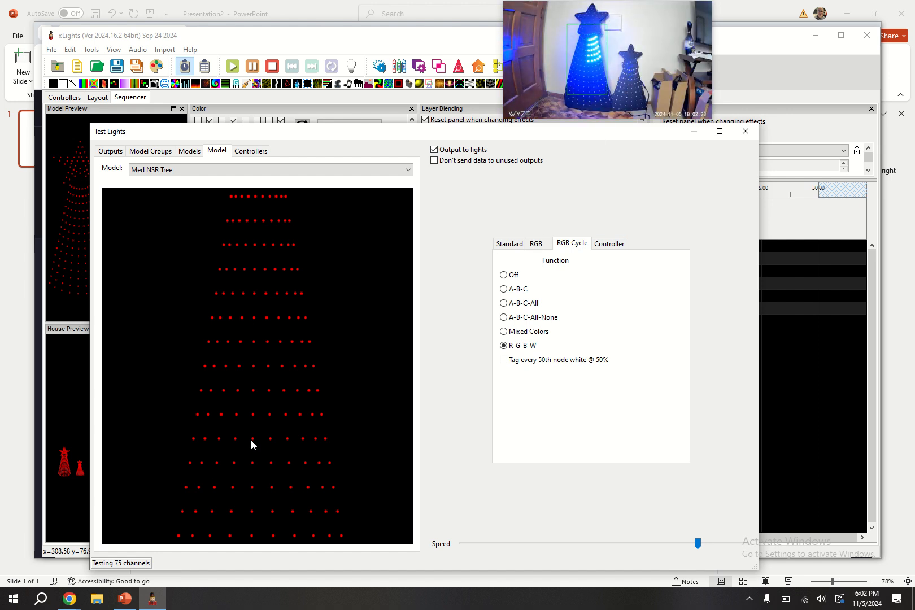
pyautogui.moveTo(178, 458); pyautogui.dragTo(340, 464)
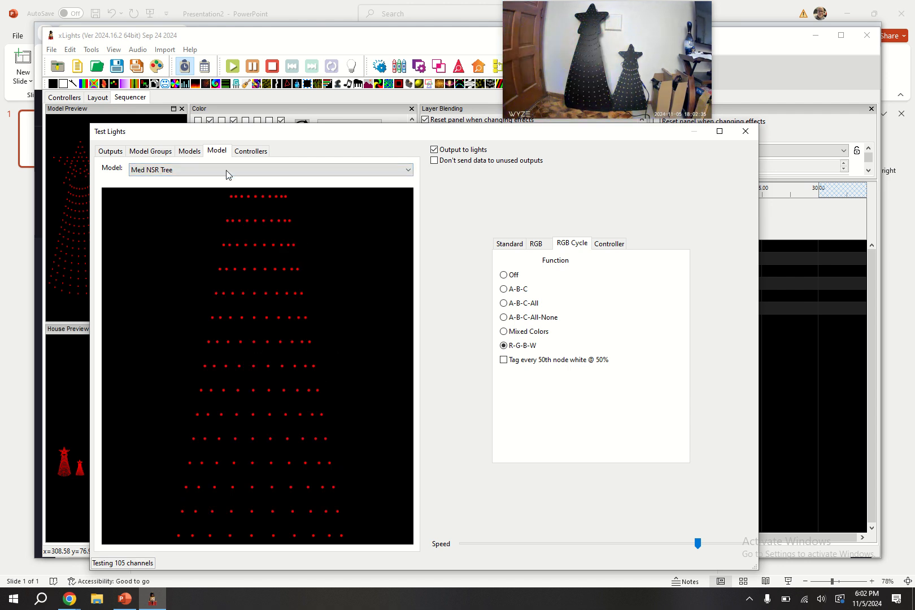
# Step: Remove the Med NSR Tree from the light test and test the whole Tree model instead
pyautogui.click(190, 151)
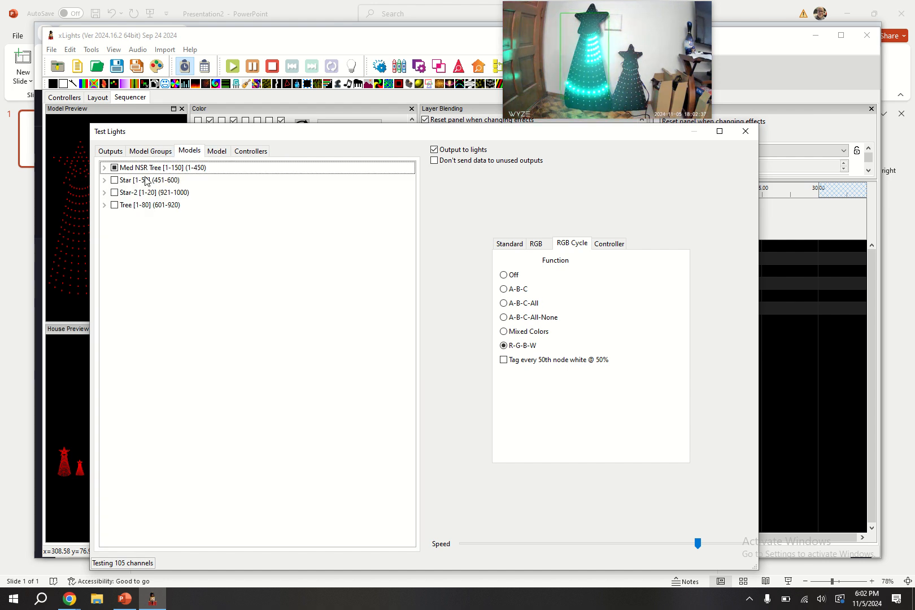
pyautogui.click(115, 168)
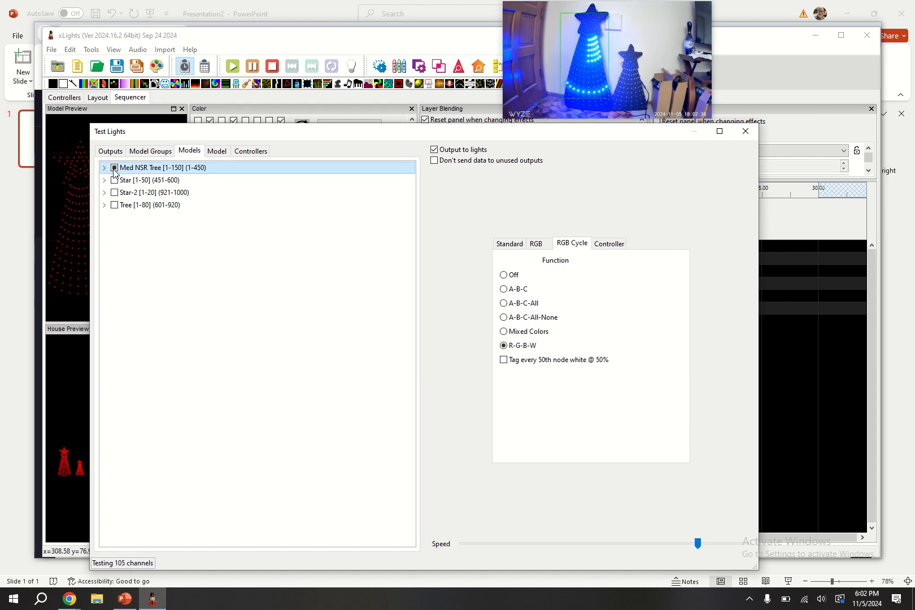
pyautogui.click(115, 205)
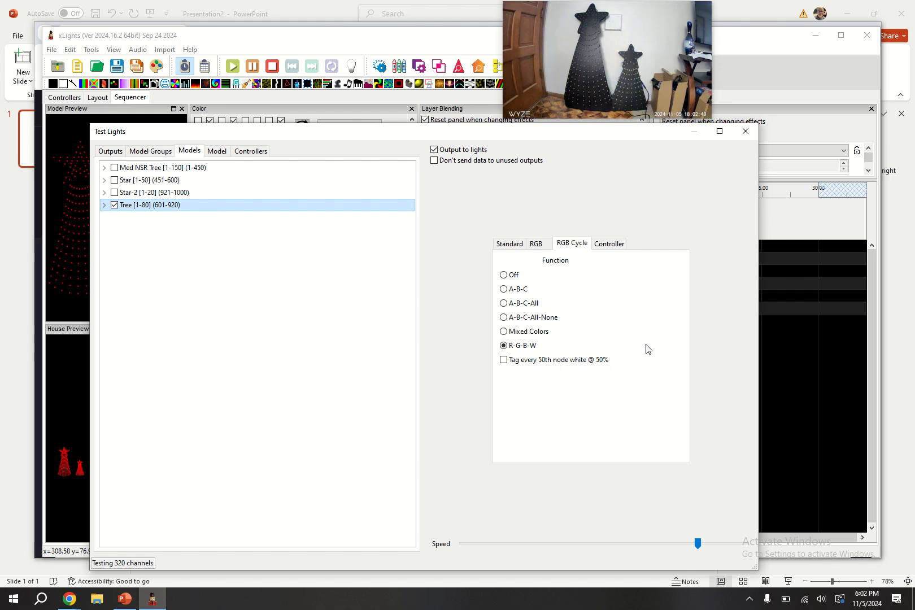
# Step: Run the A-B-C-All color cycle on the Tree model, and return the test function to R-G-B-W
pyautogui.click(519, 291)
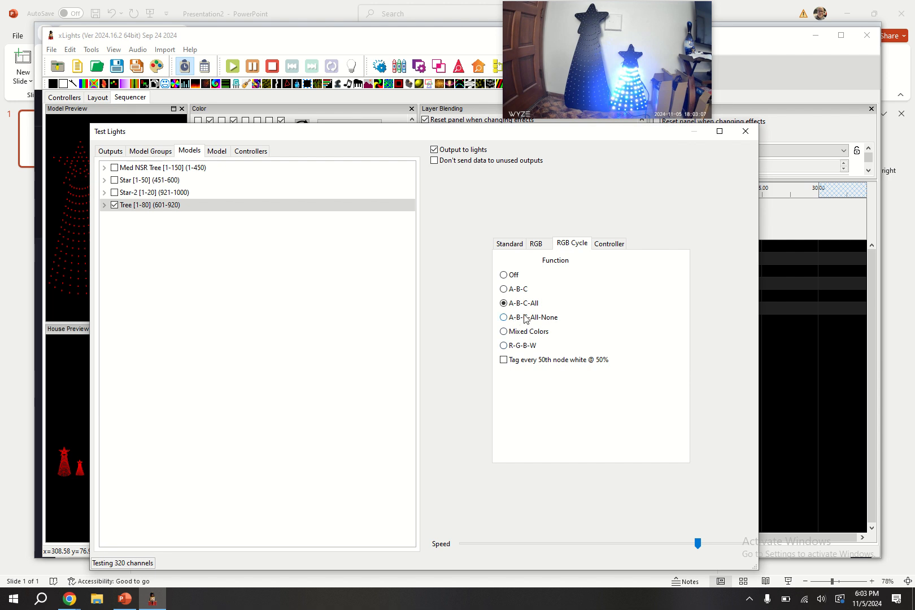
pyautogui.moveTo(629, 115)
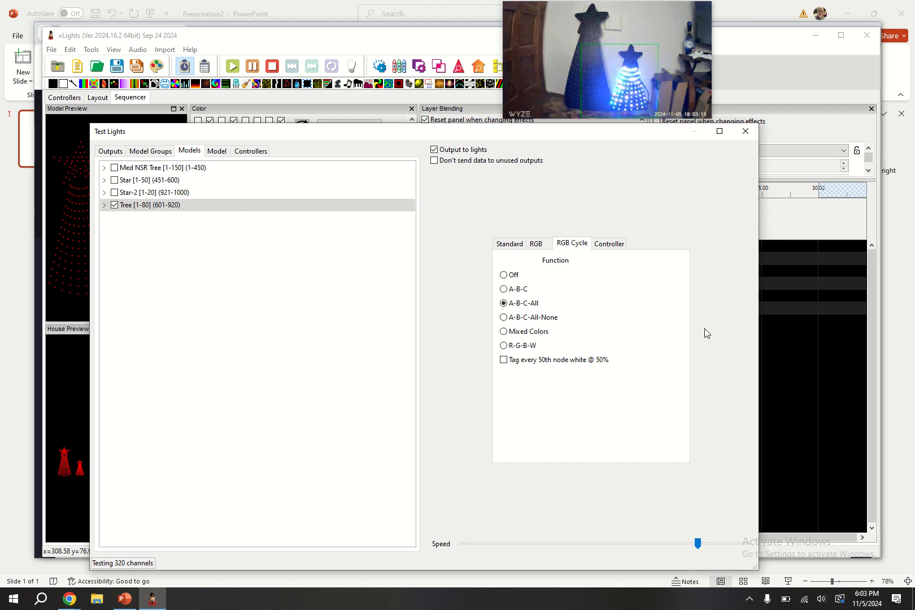
pyautogui.click(522, 346)
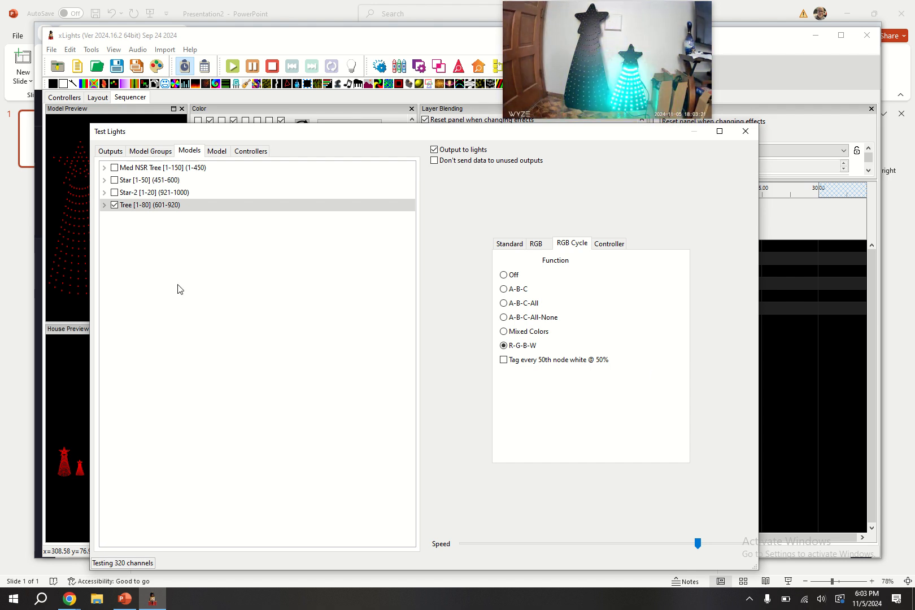
# Step: Add the Med NSR Tree to the R-G-B-W test alongside the Tree, and close Test Lights
pyautogui.click(115, 168)
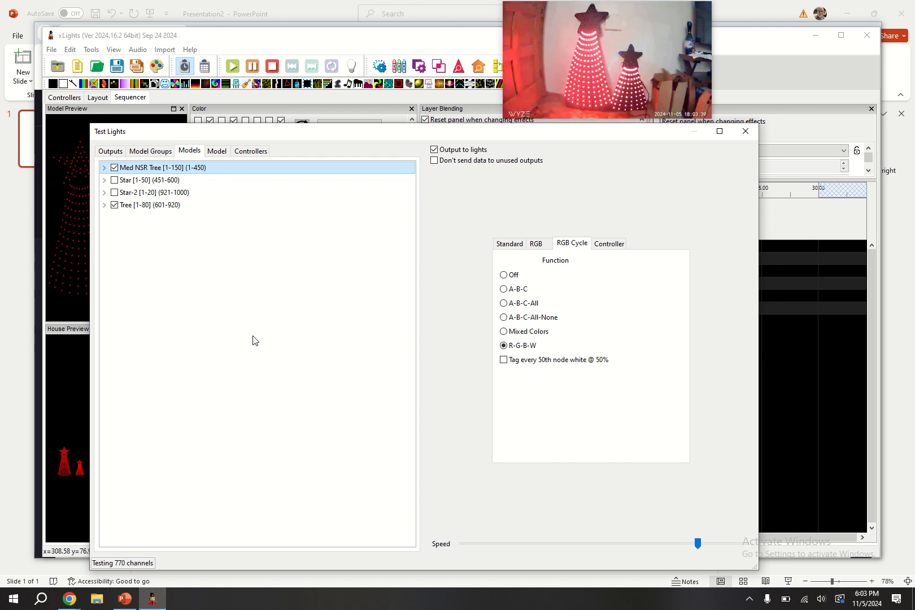
pyautogui.click(746, 131)
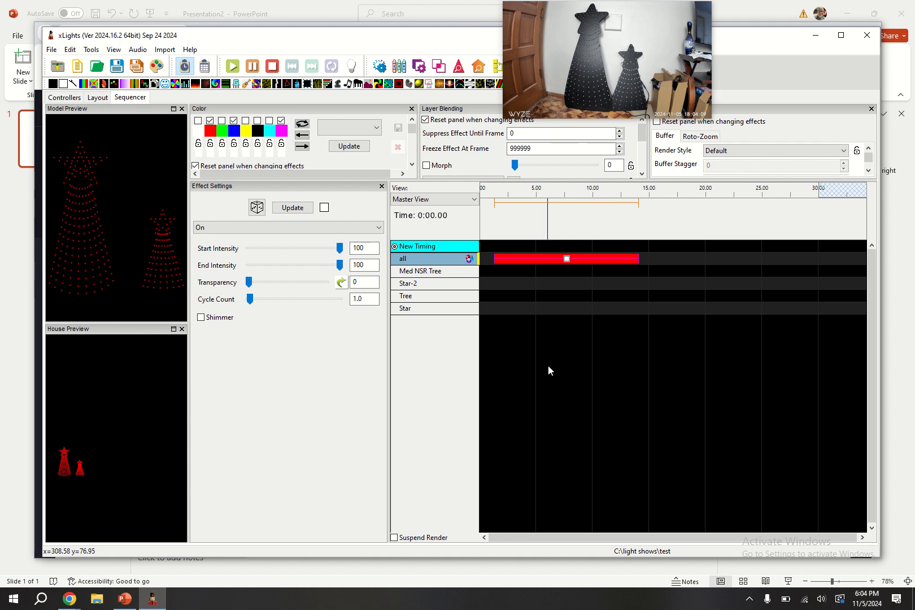
pyautogui.moveTo(384, 5)
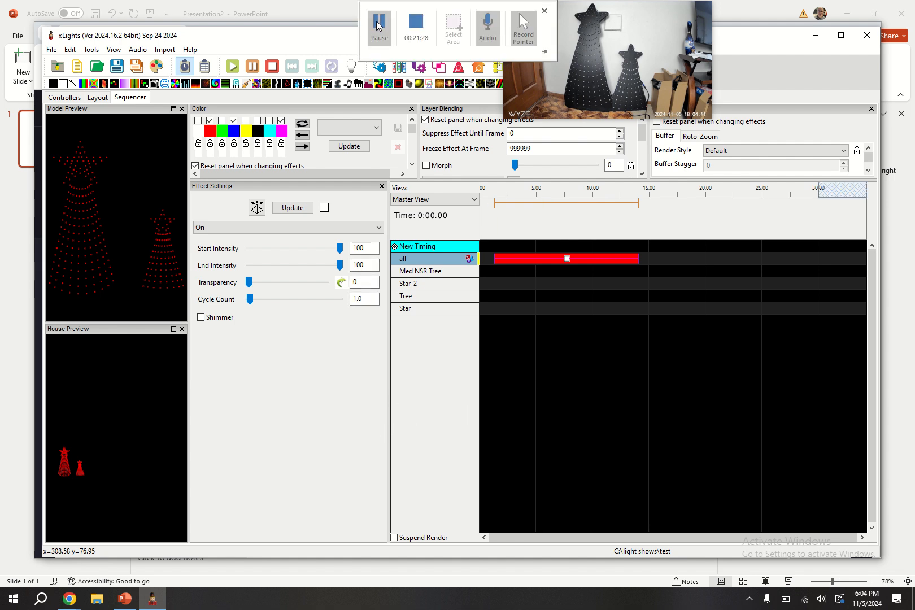